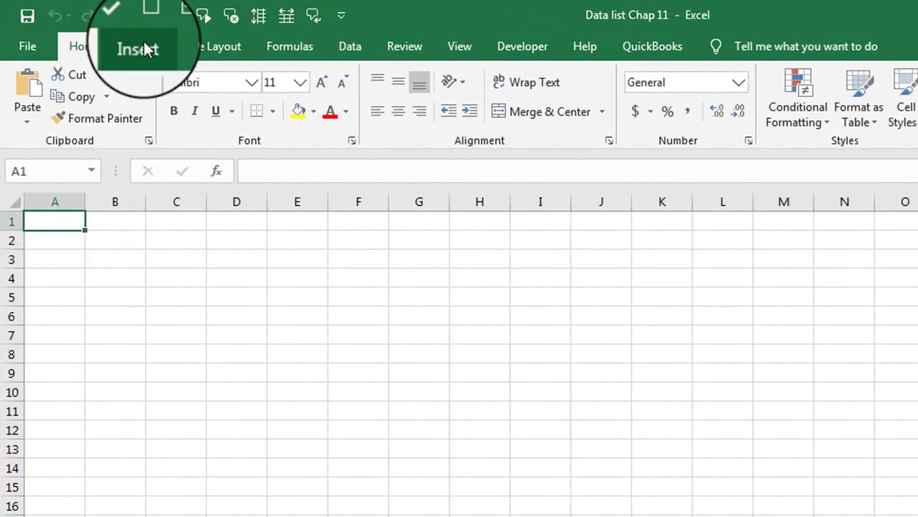
- Open the Choose a SmartArt Graphic dialog from Insert > Illustrations > SmartArt
click(102, 34)
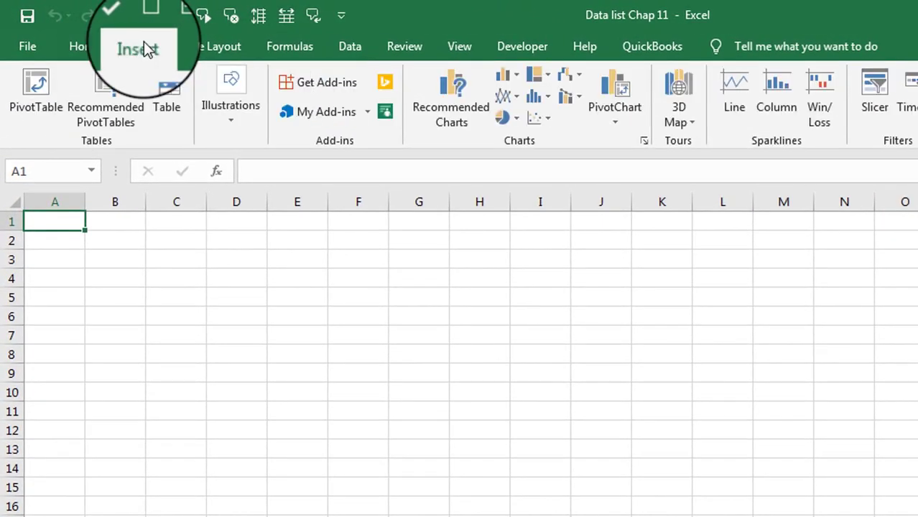
click(229, 120)
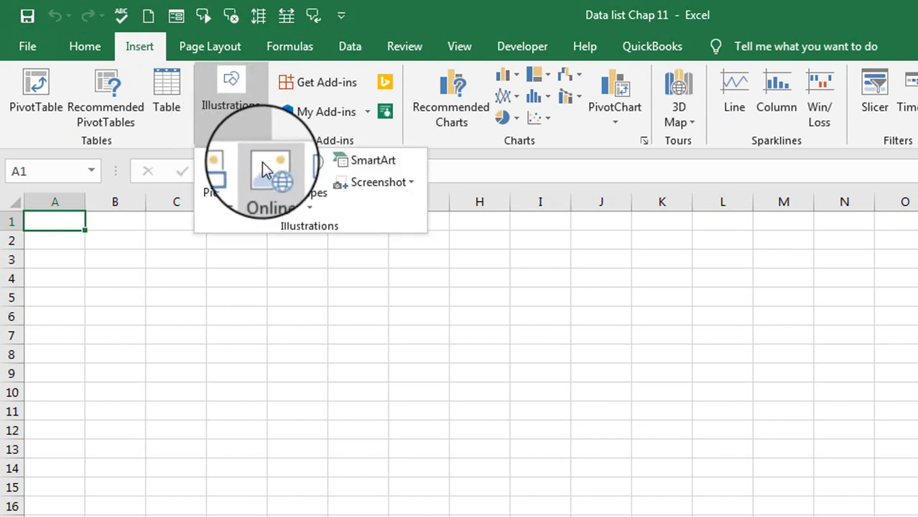
click(377, 160)
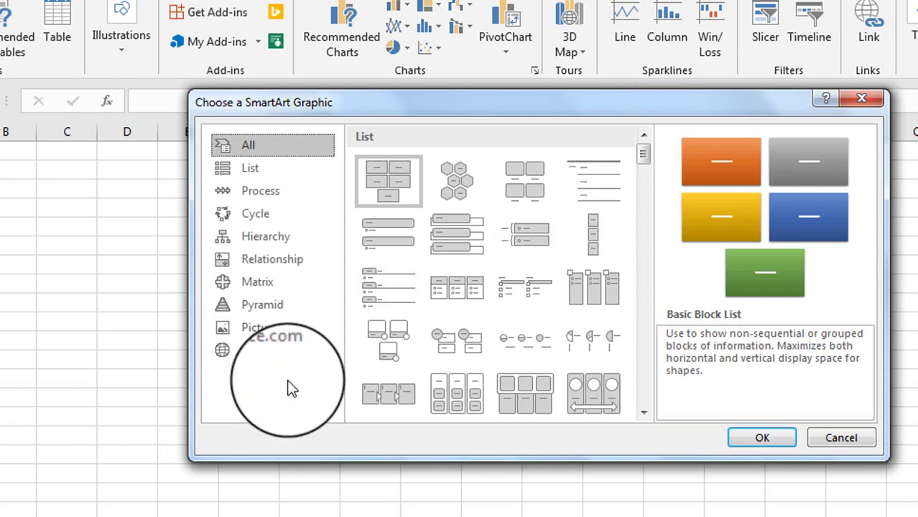
- Insert a Hierarchy > Organization Chart SmartArt onto the sheet
click(292, 238)
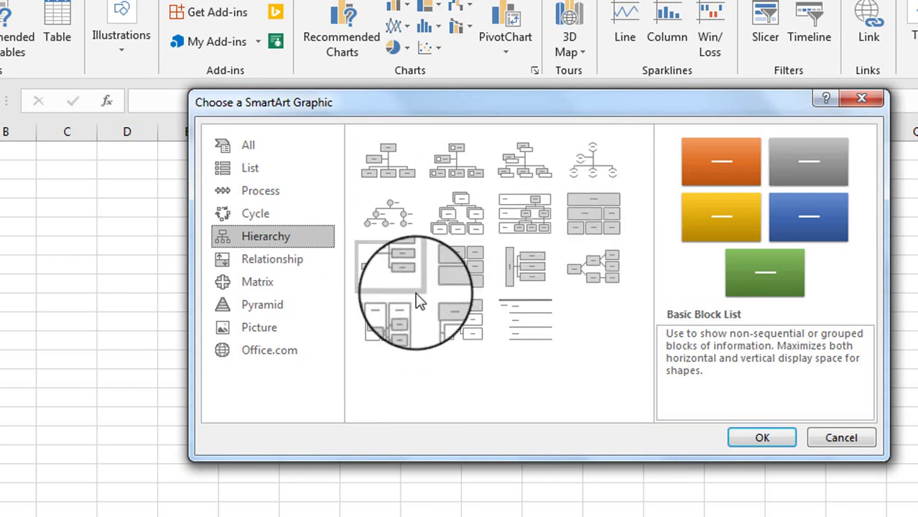
click(391, 159)
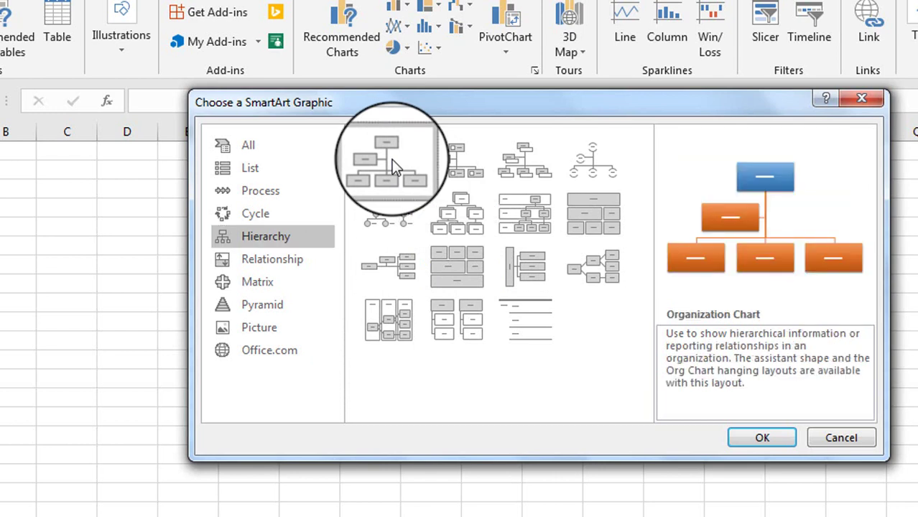
click(768, 434)
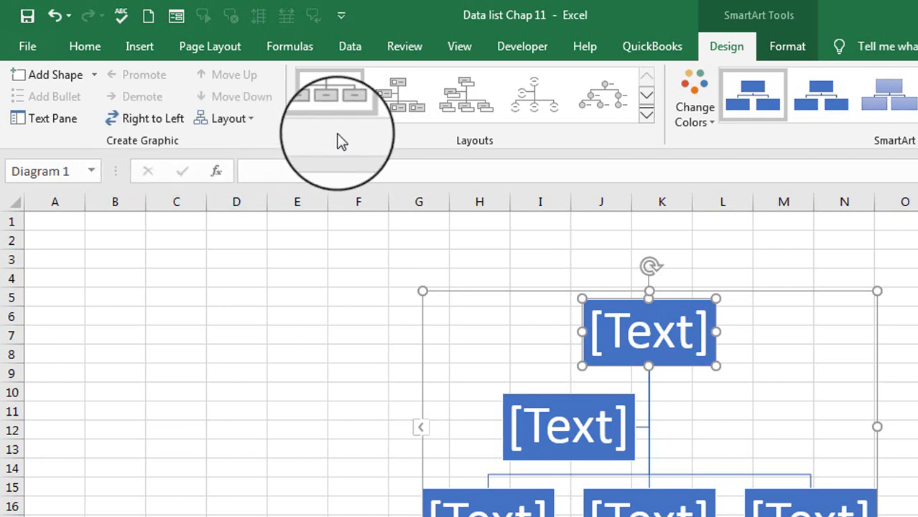
click(647, 119)
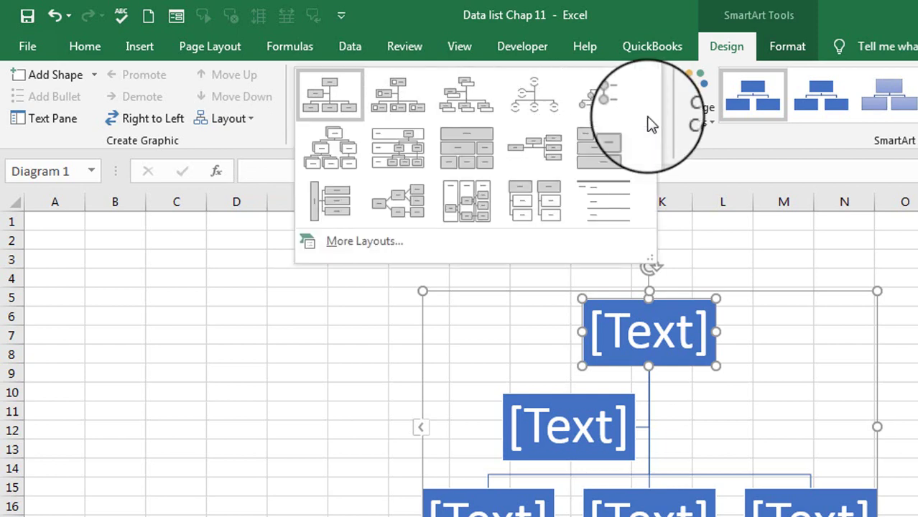
click(688, 219)
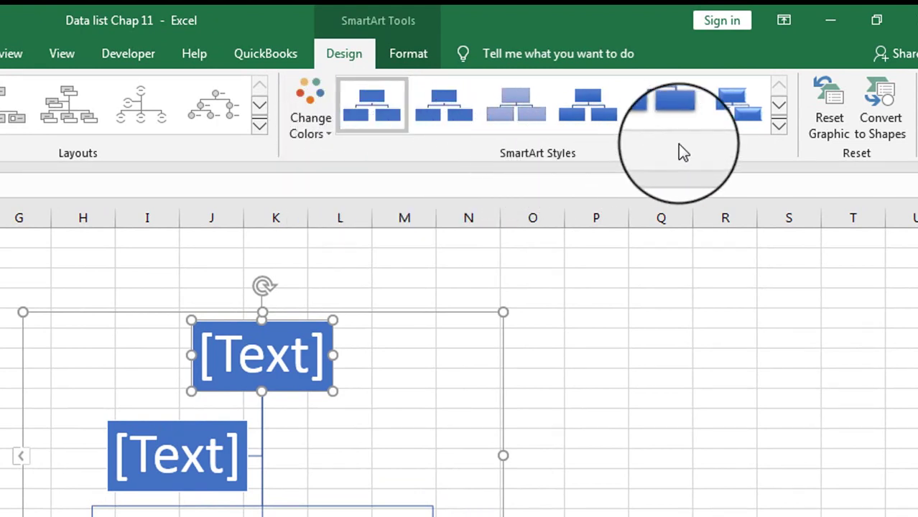
click(779, 126)
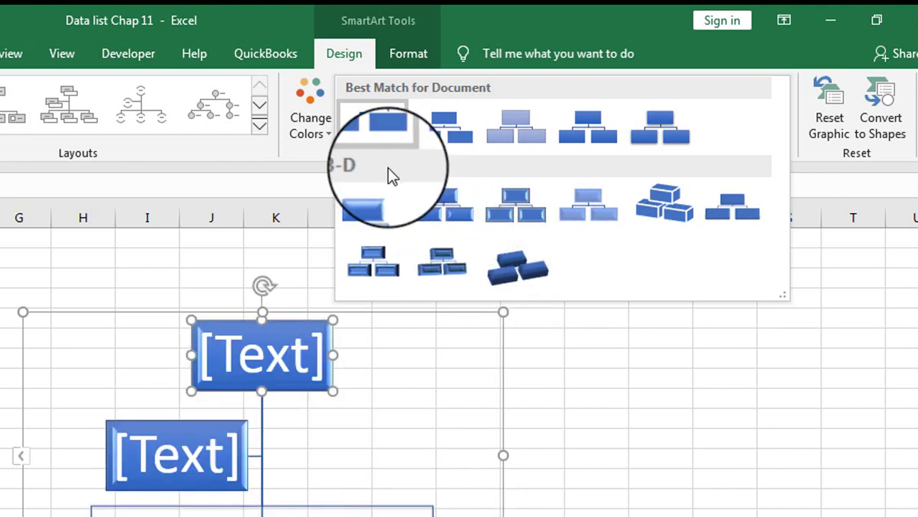
click(372, 127)
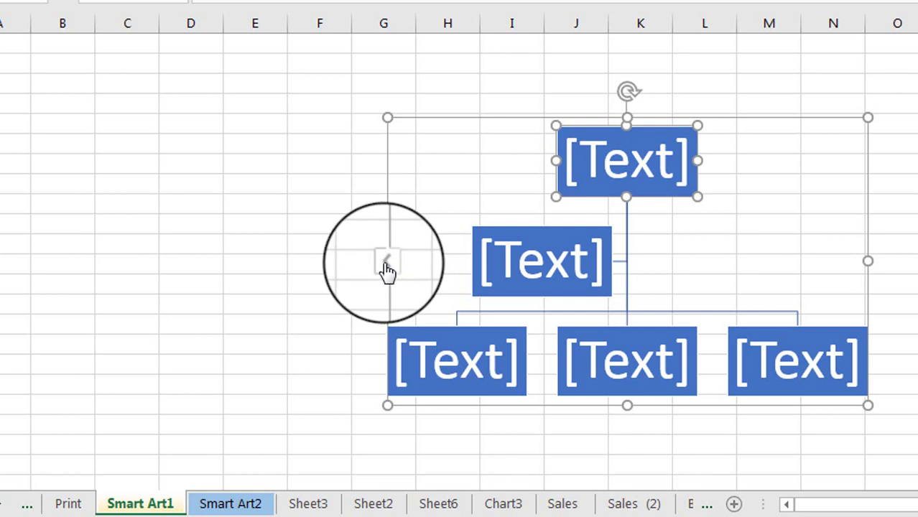
- In the text pane, label the top box CEO and the second box COO
click(387, 266)
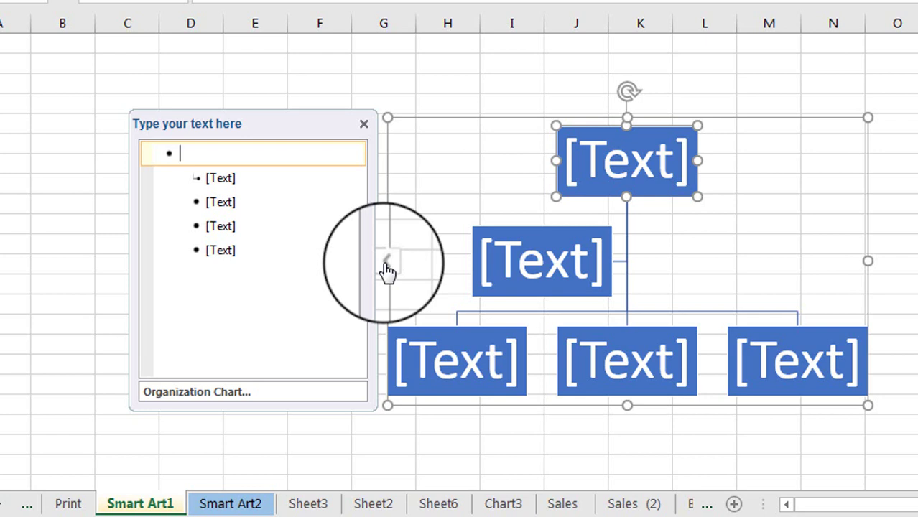
text(CE)
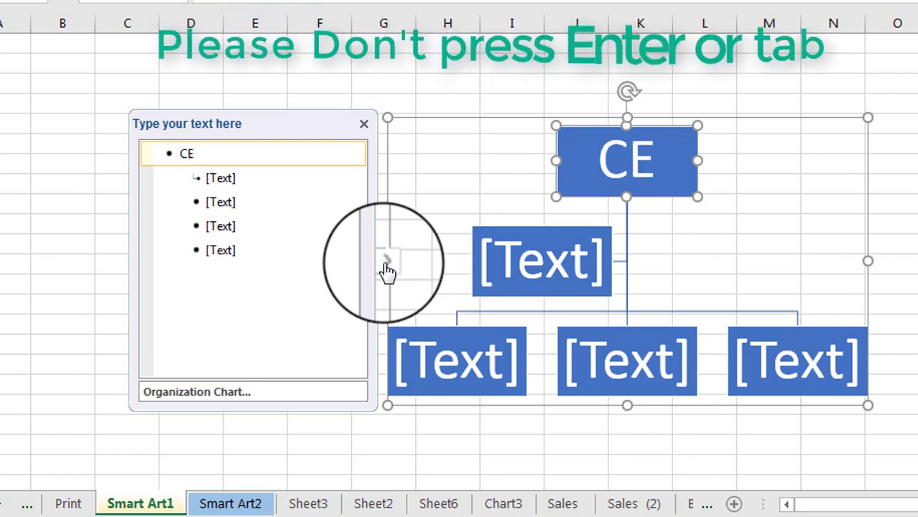
text(O)
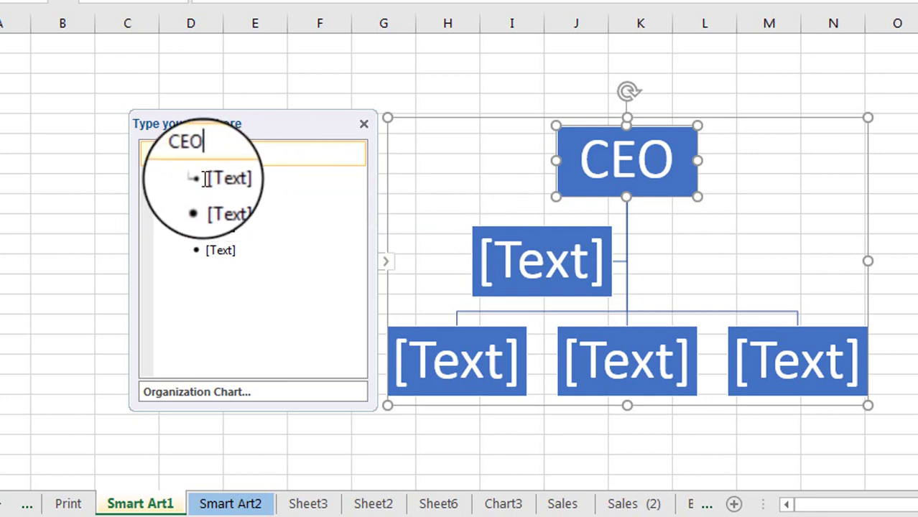
click(206, 179)
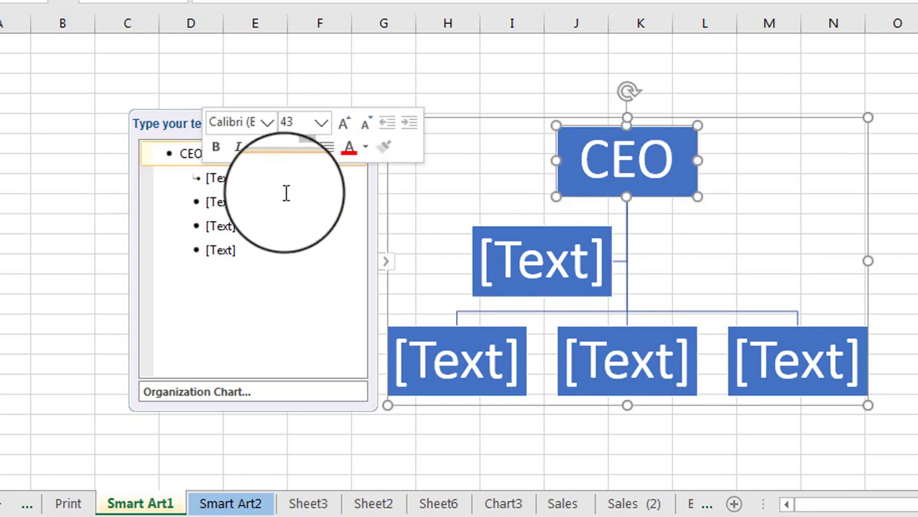
text(C)
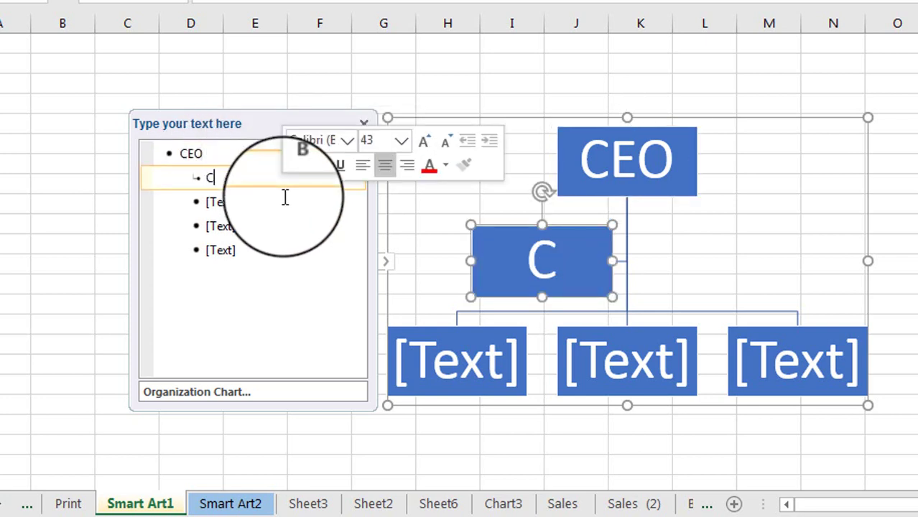
text(OO)
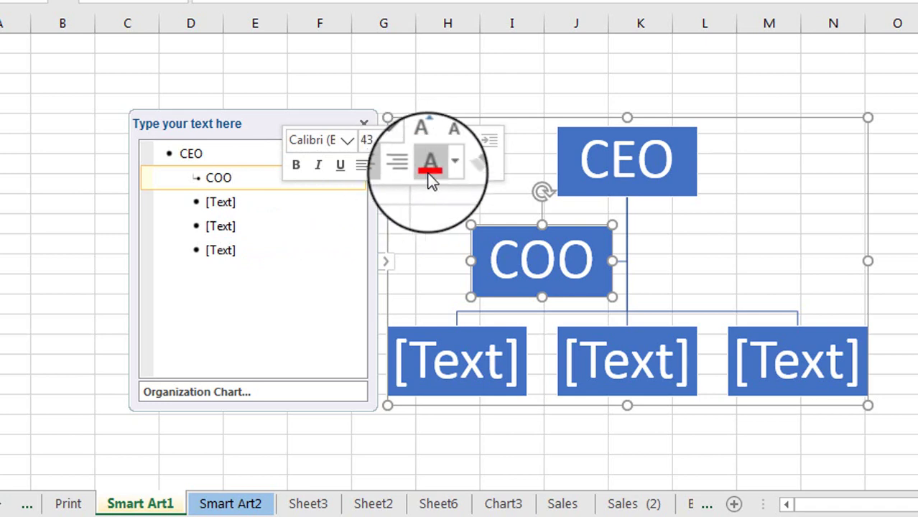
click(258, 224)
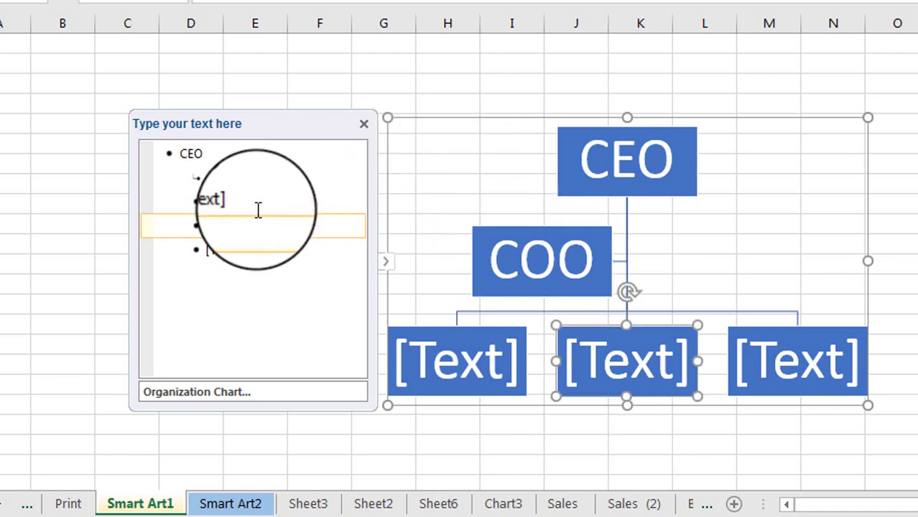
click(252, 204)
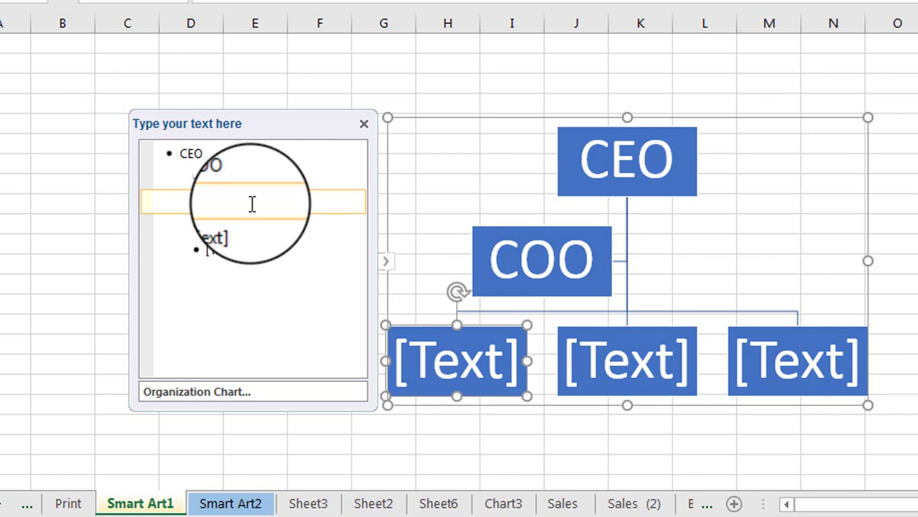
- Enter GM on each of the three remaining bottom-row lines
text(G)
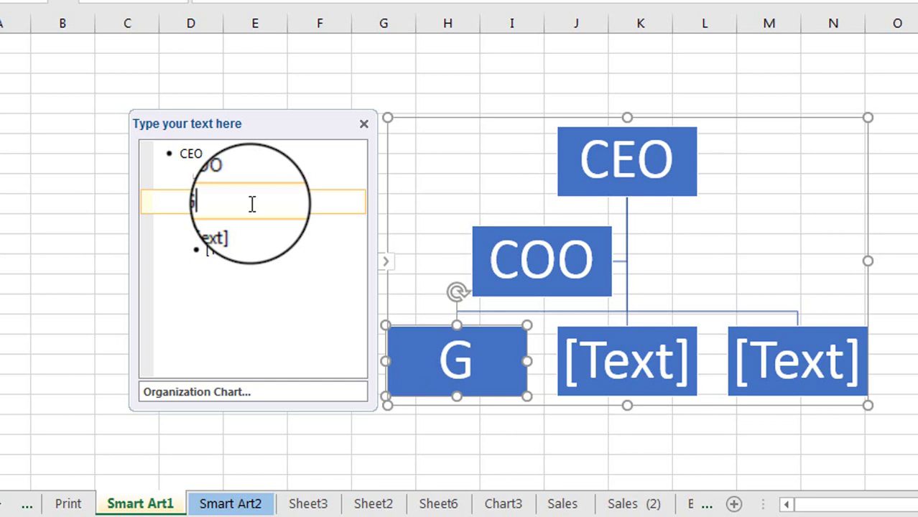
text(M)
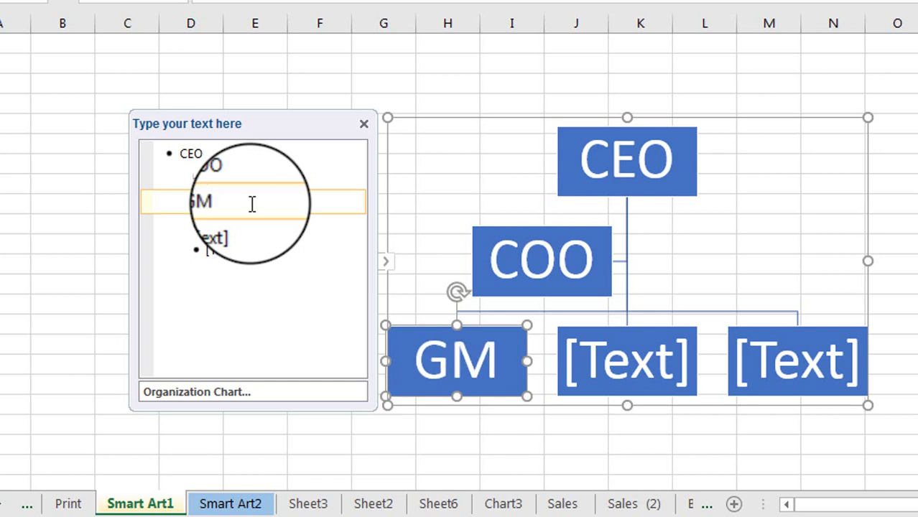
click(240, 226)
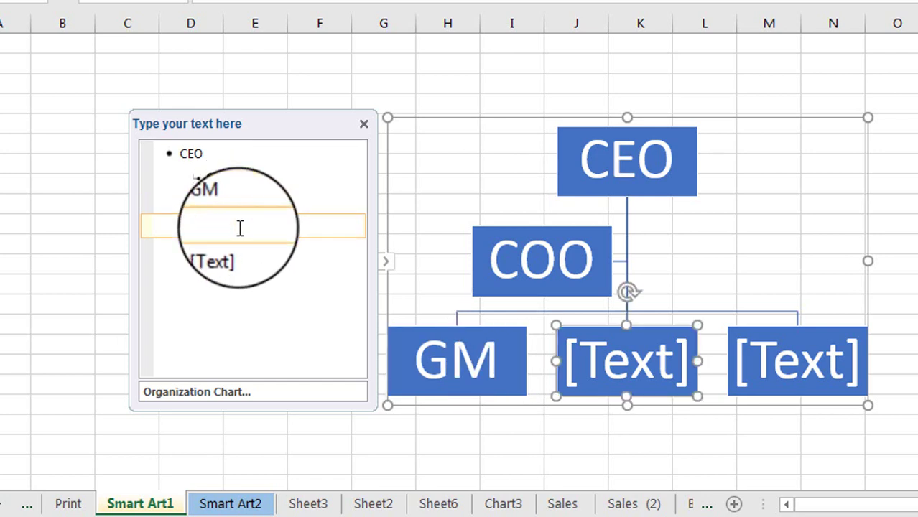
text(GM)
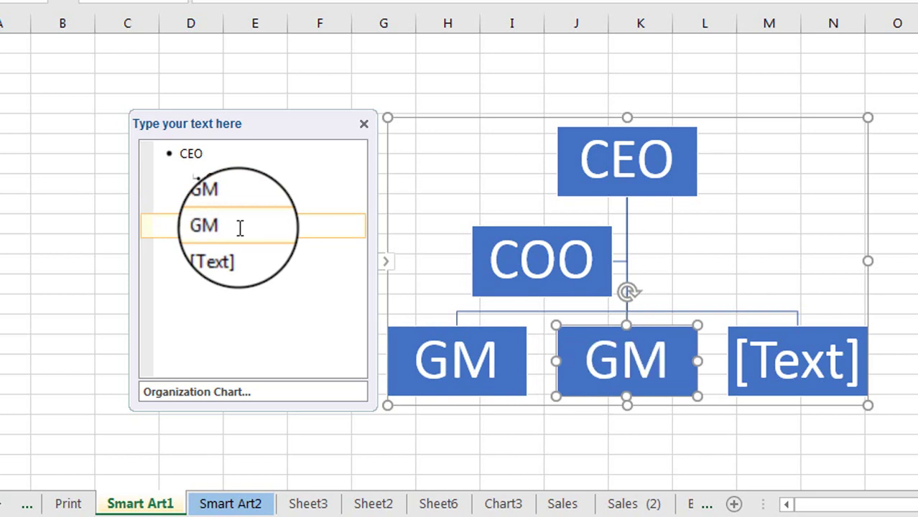
click(235, 251)
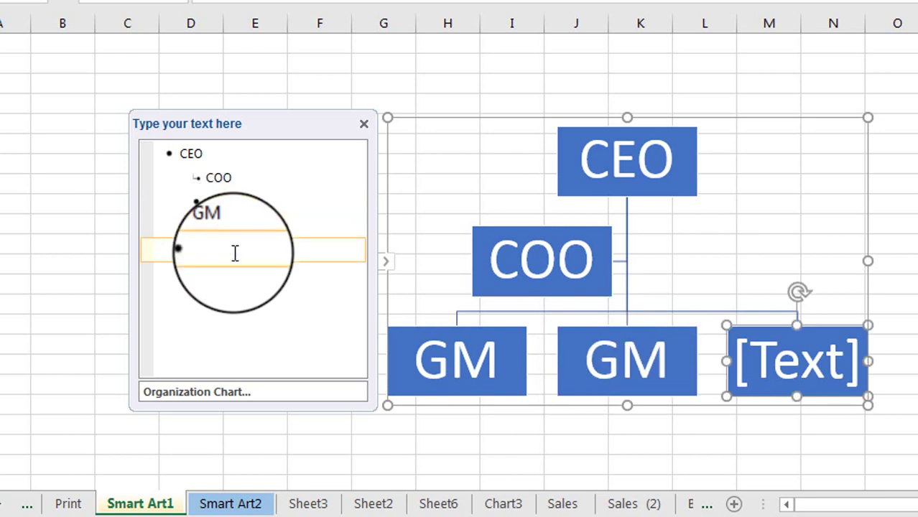
text(GM)
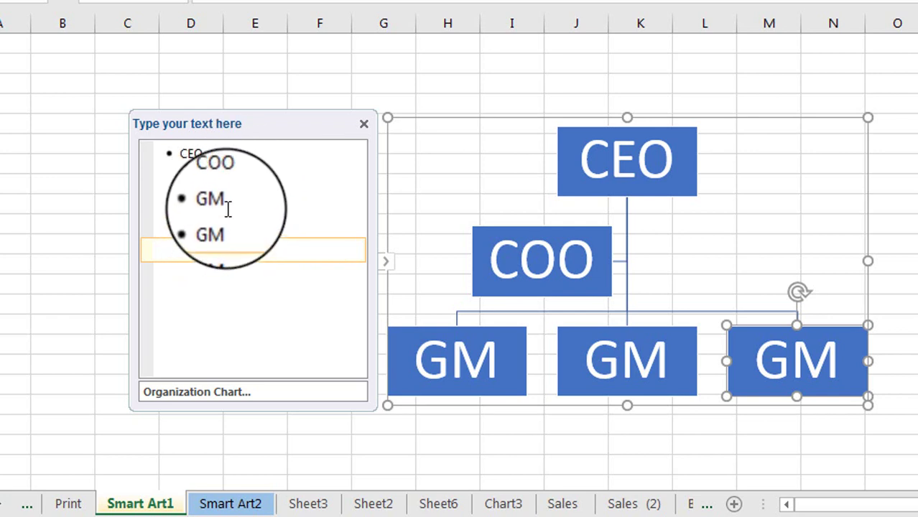
key(Up)
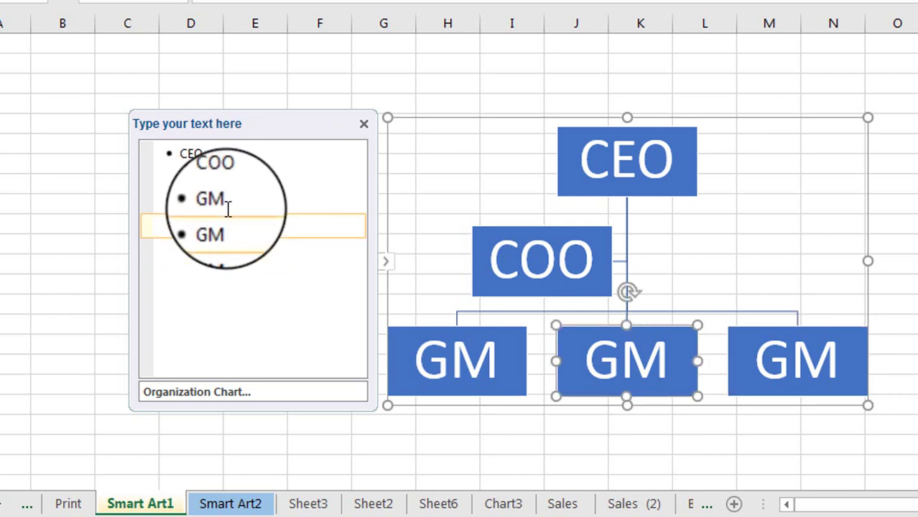
key(Down)
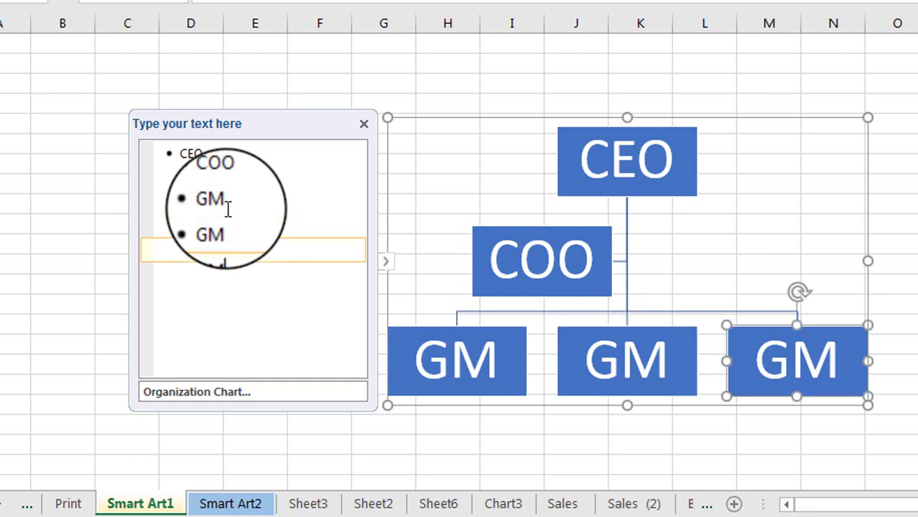
key(Up)
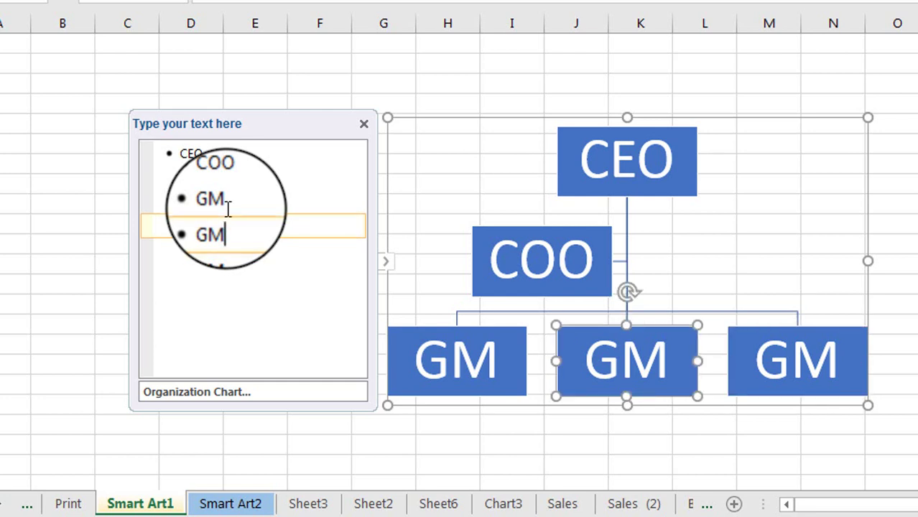
key(Up)
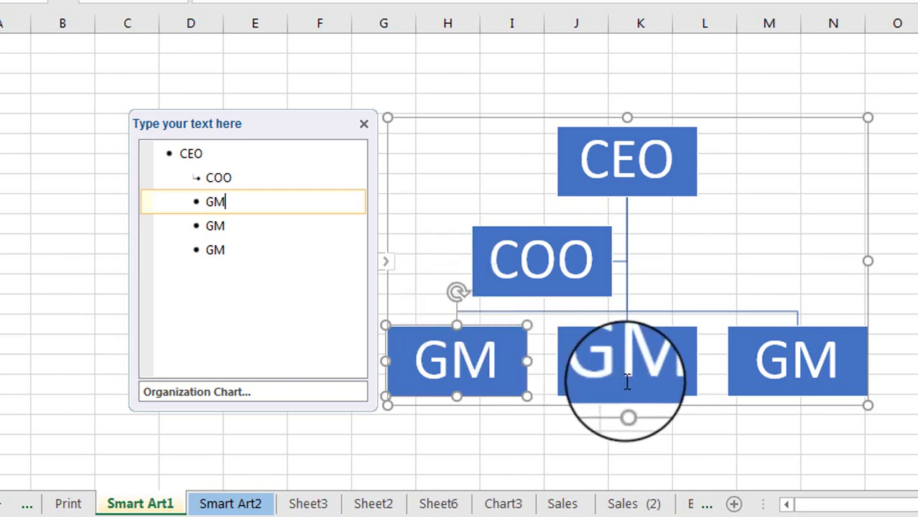
click(246, 227)
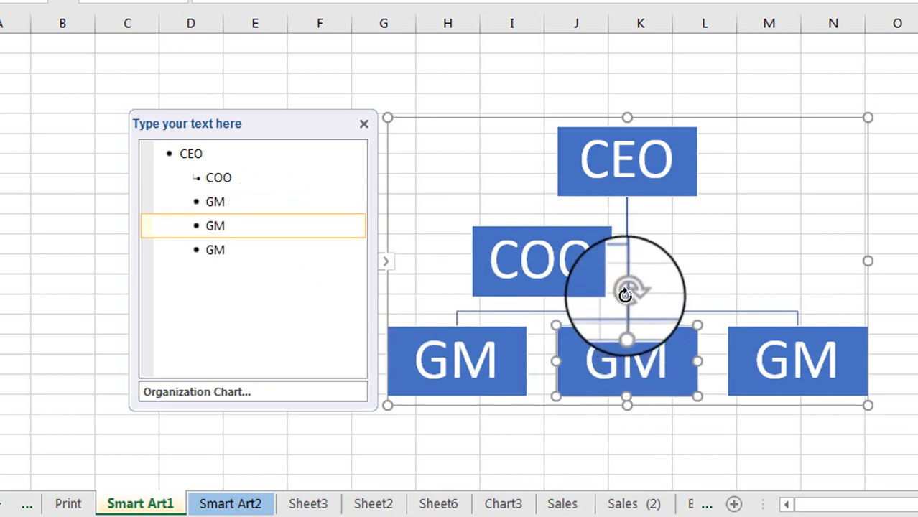
drag(622, 320, 594, 296)
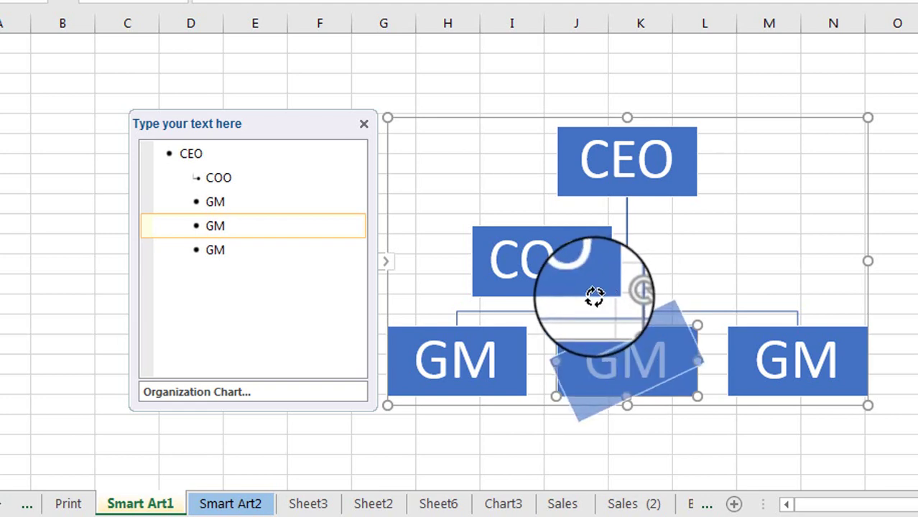
drag(594, 296, 625, 290)
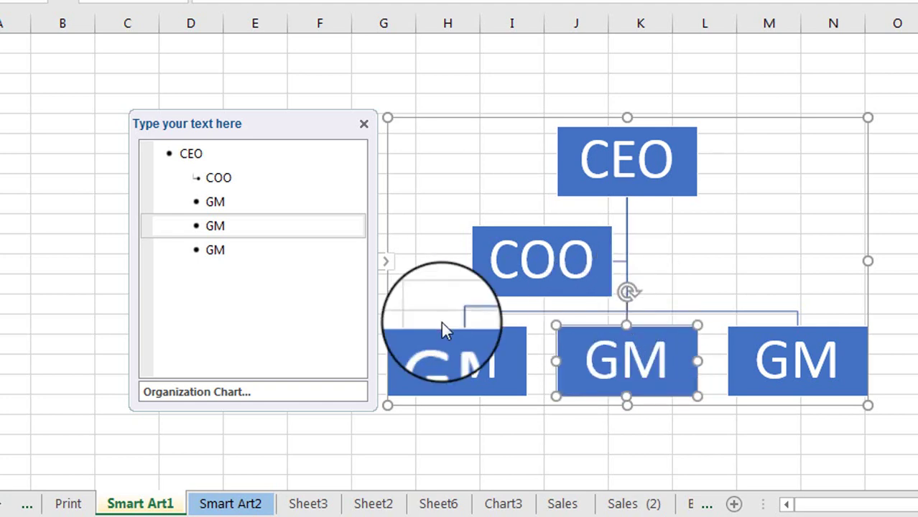
click(244, 249)
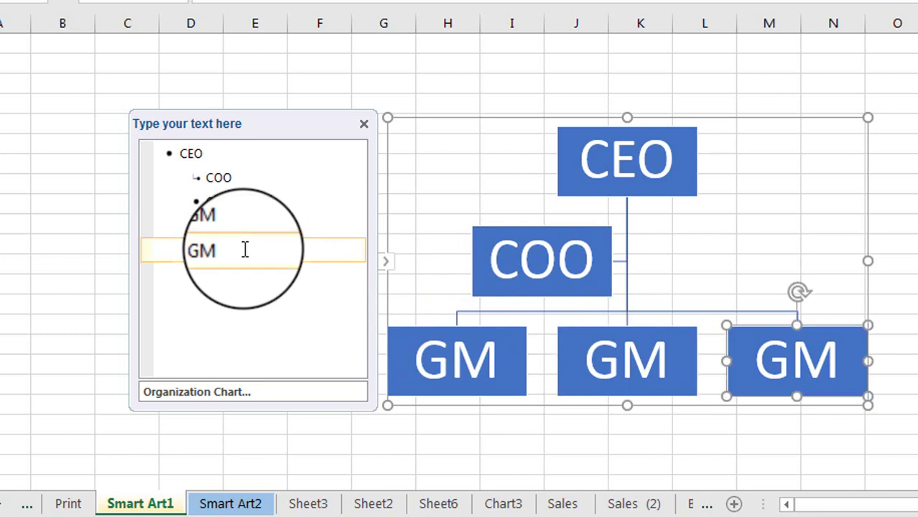
- Add a new bullet after the first GM and label it GM
click(238, 197)
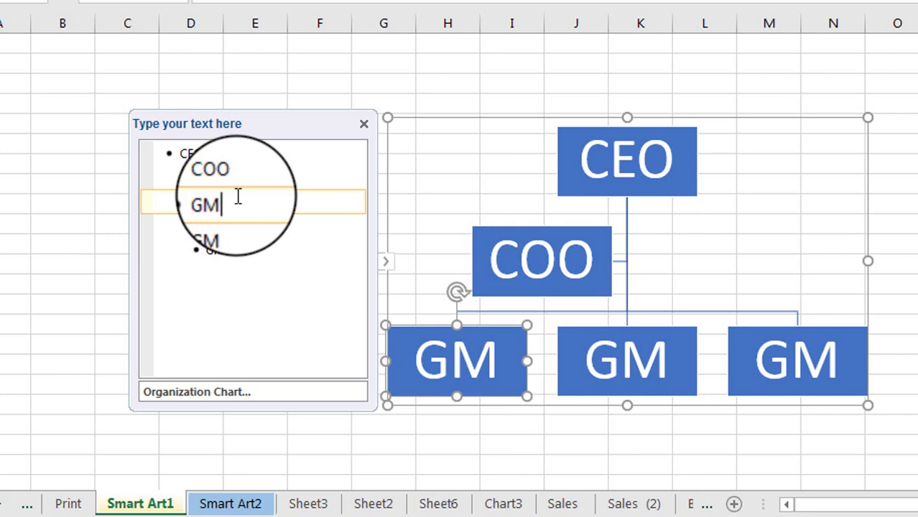
key(Return)
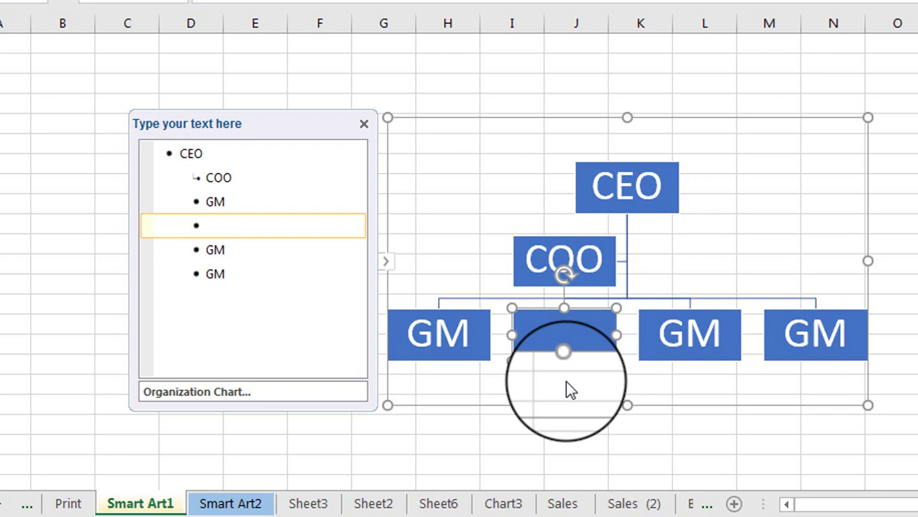
text(g)
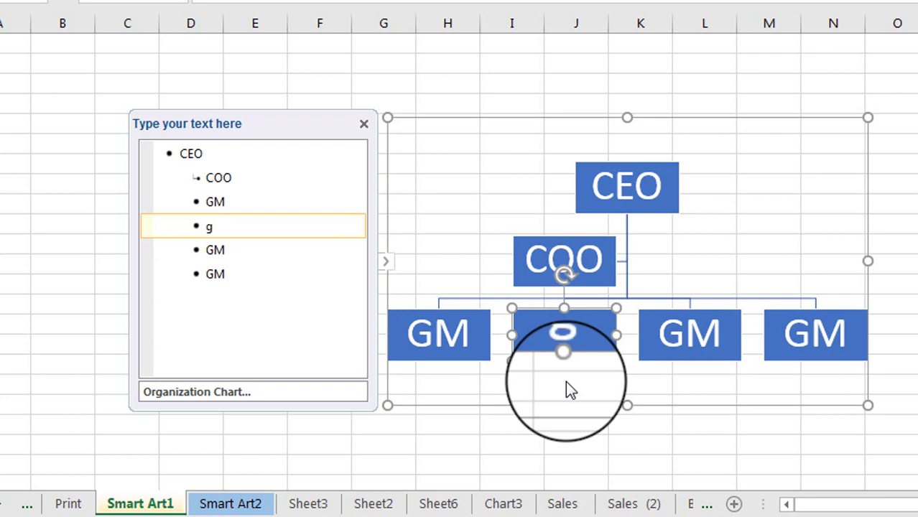
key(BackSpace)
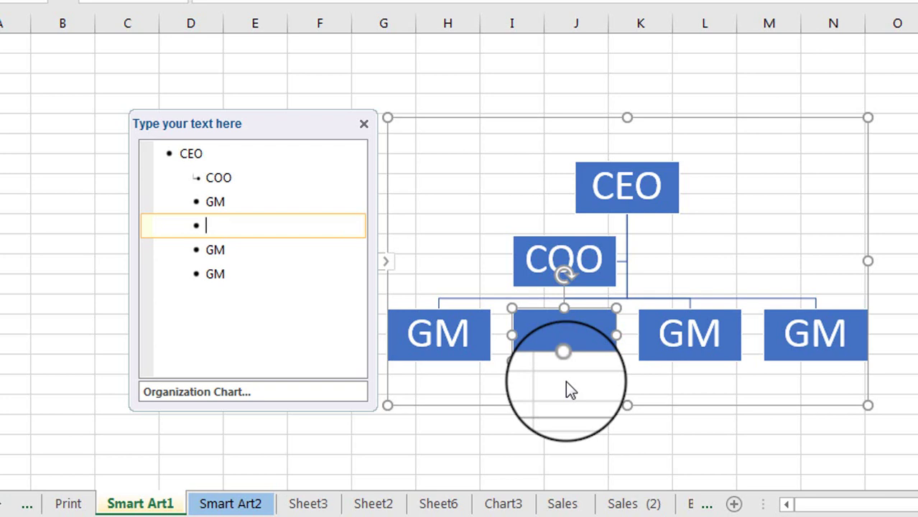
text(GM)
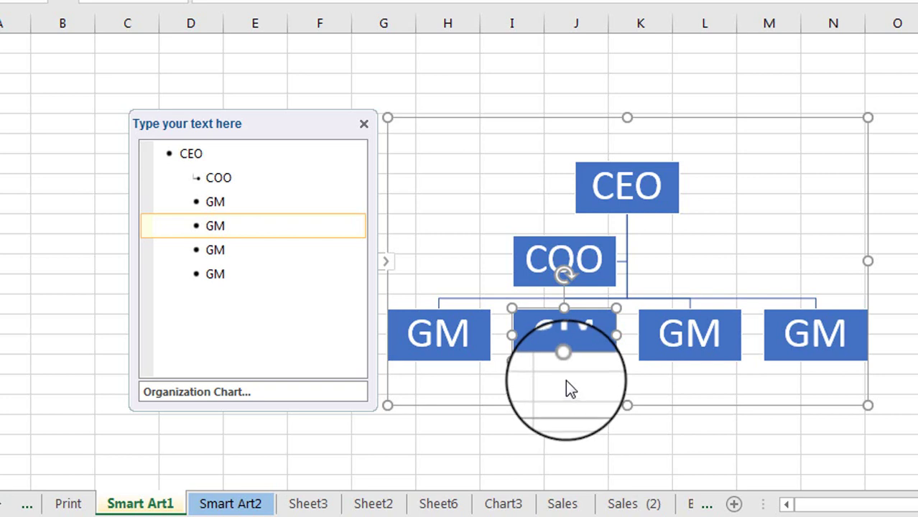
- Make the second GM text red, bold, underlined at 36 pt, then select all chart shapes
click(662, 389)
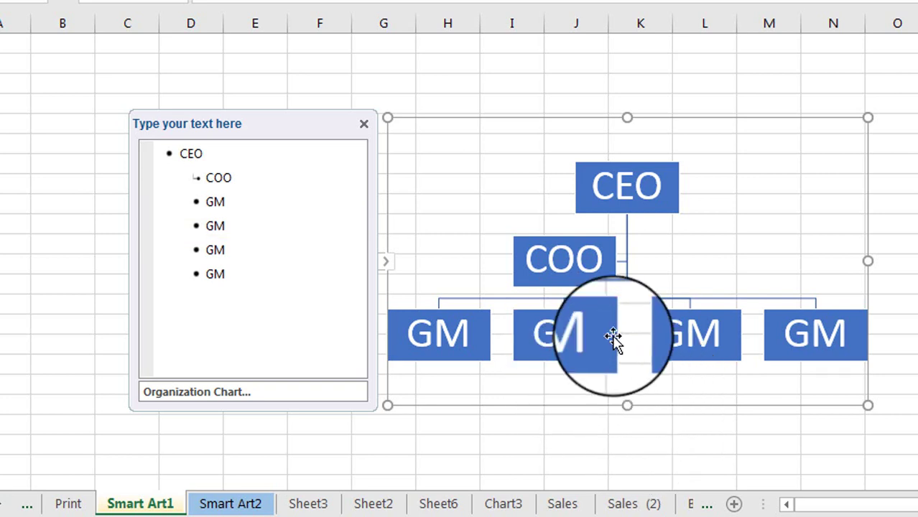
double_click(547, 332)
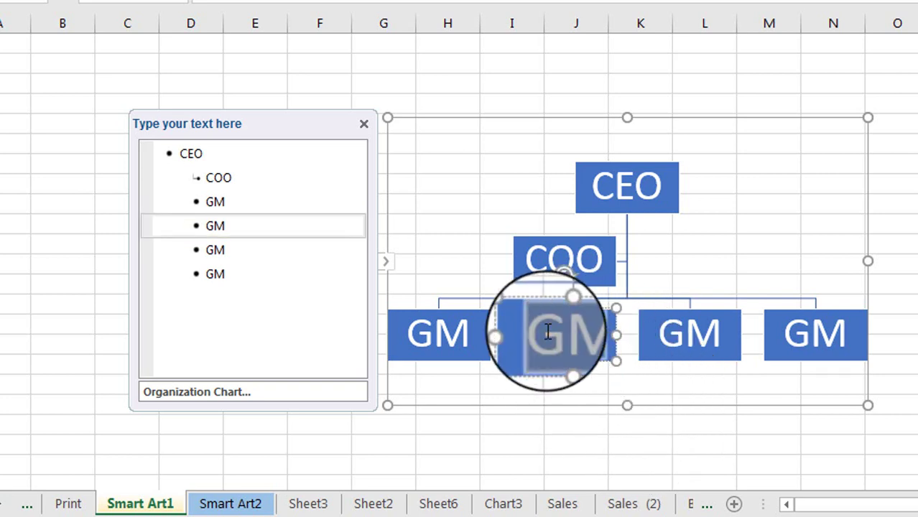
drag(547, 332, 598, 336)
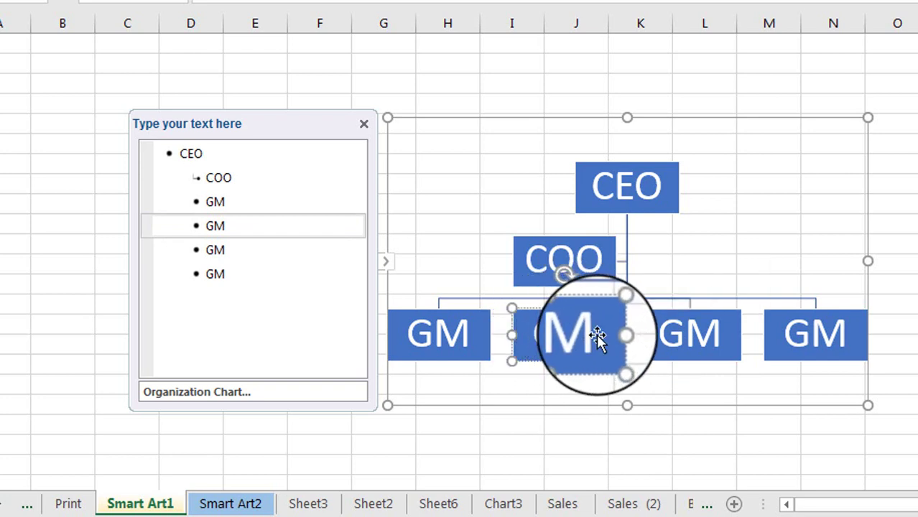
key(ctrl+z)
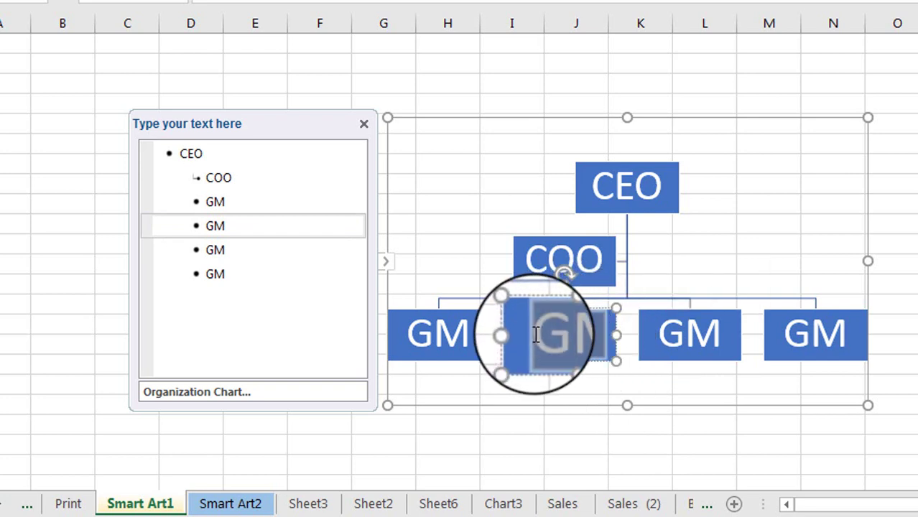
mouse_move(535, 336)
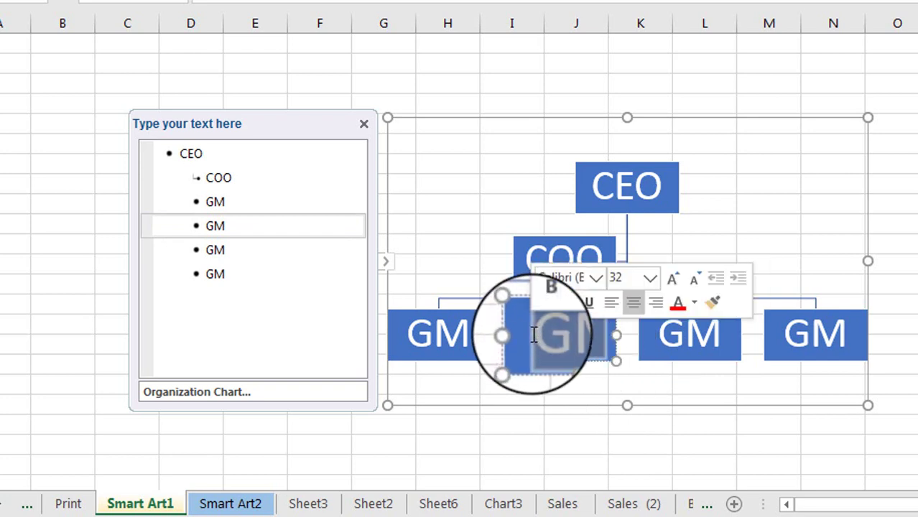
click(677, 303)
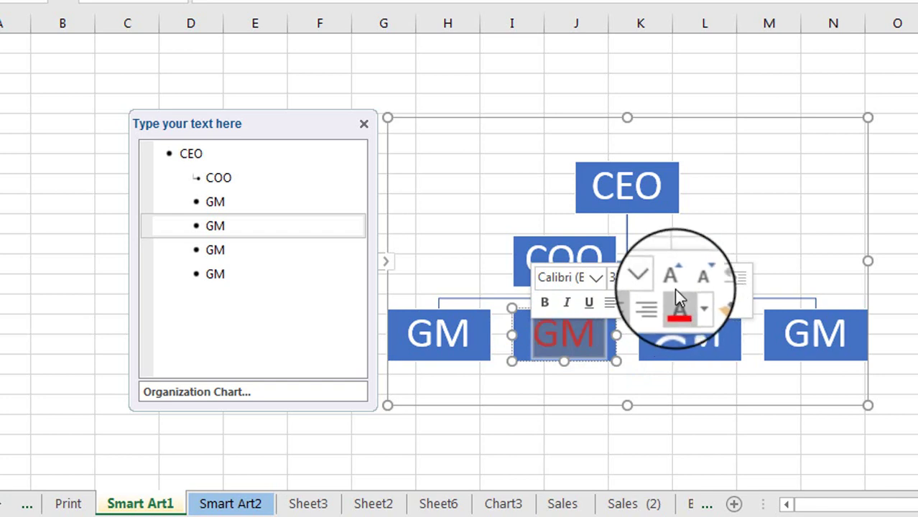
click(673, 282)
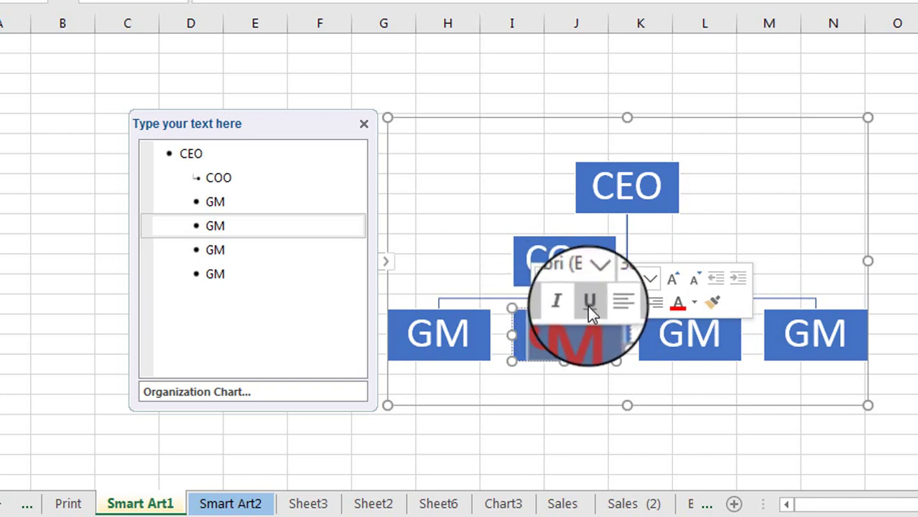
click(588, 304)
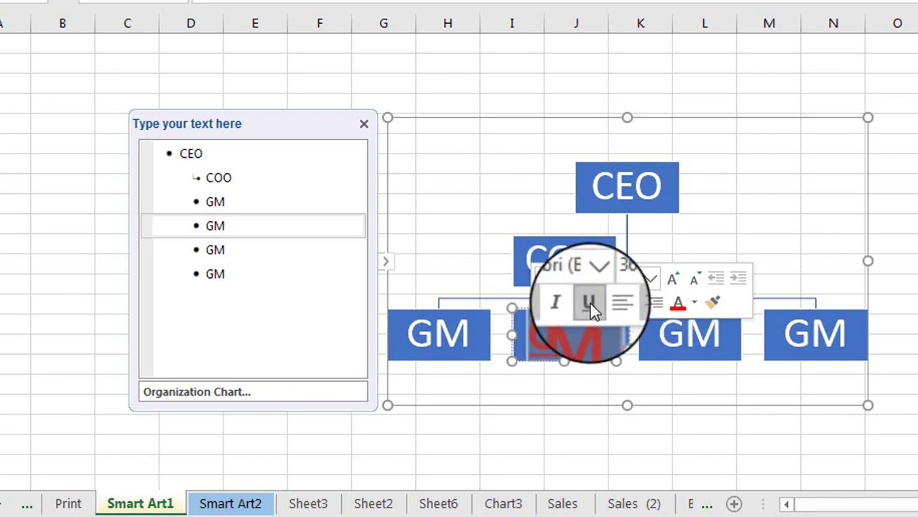
click(599, 386)
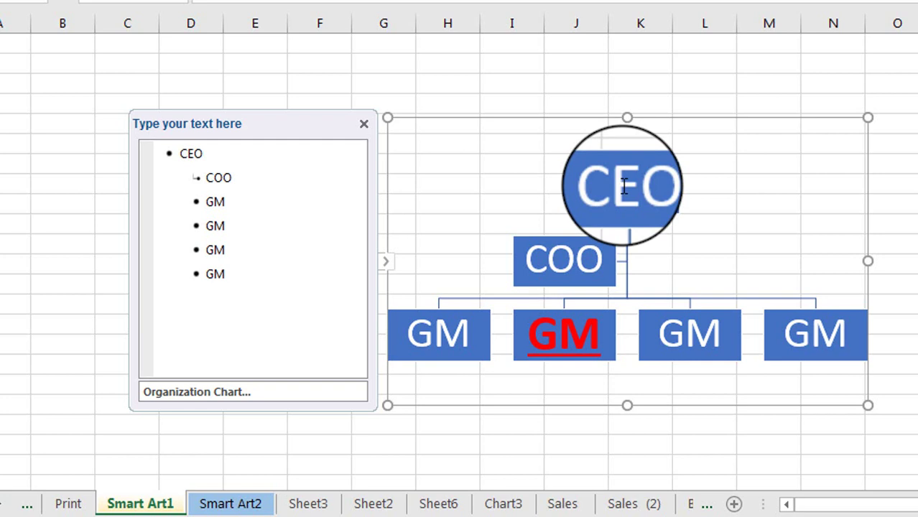
key(ctrl+a)
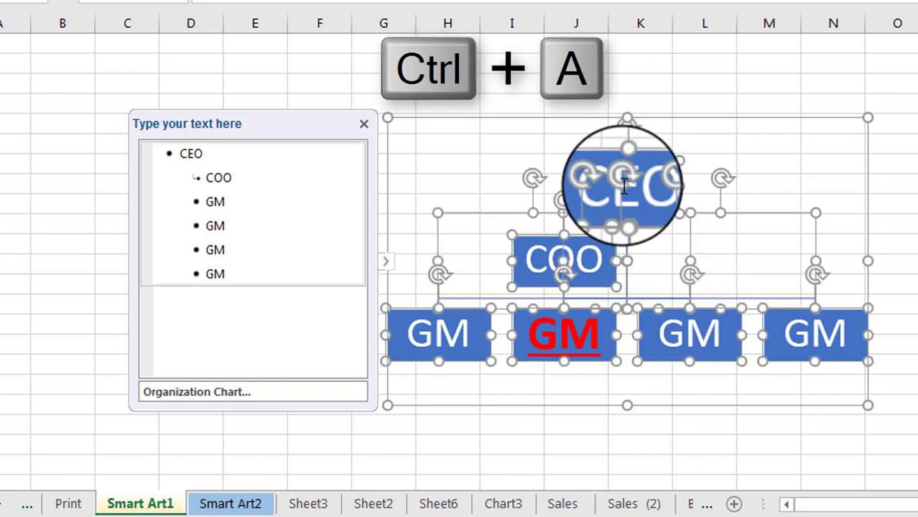
right_click(624, 185)
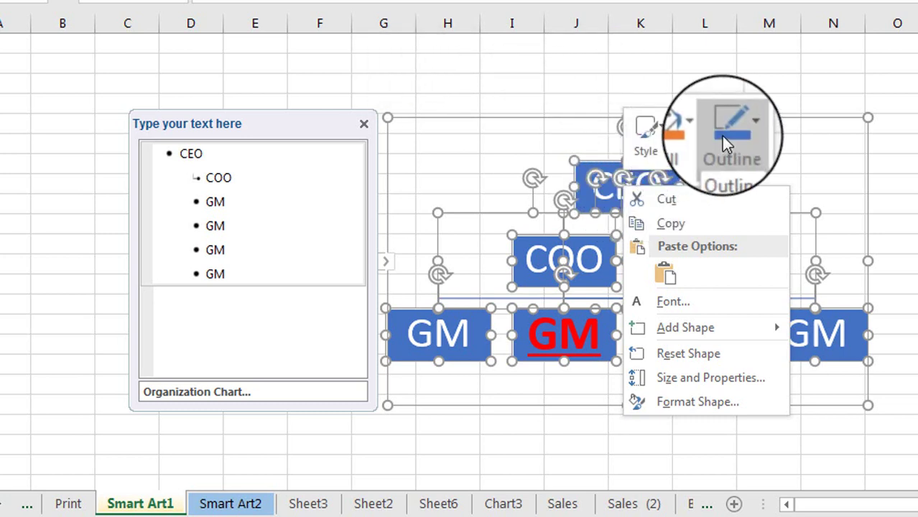
- Set the font colour of every org chart label to green in the Font dialog
click(708, 302)
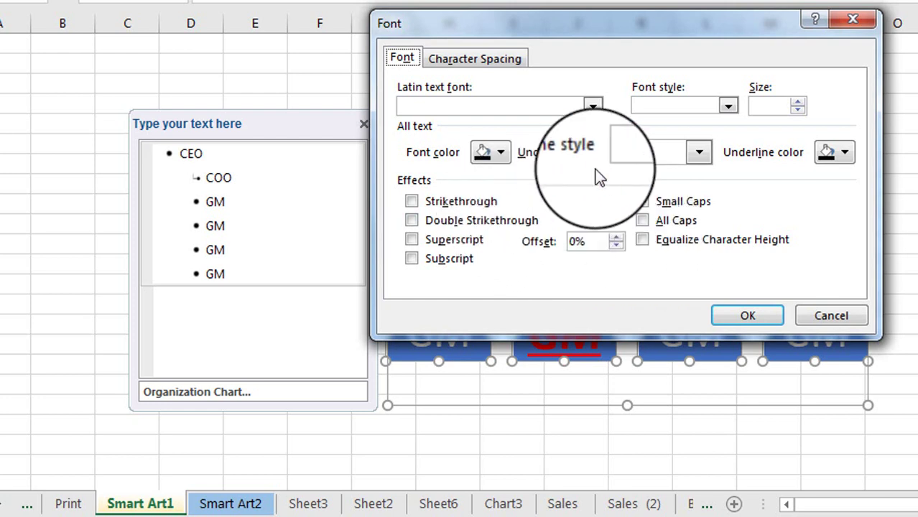
click(501, 152)
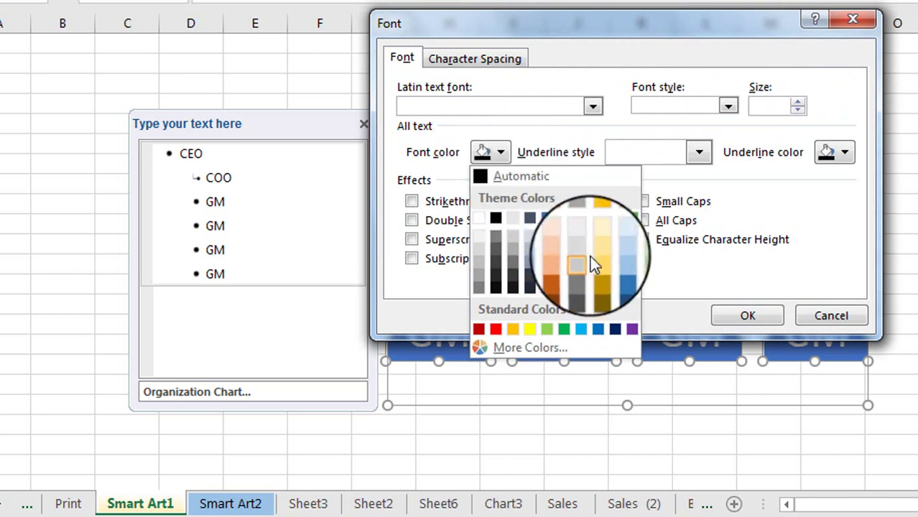
click(627, 273)
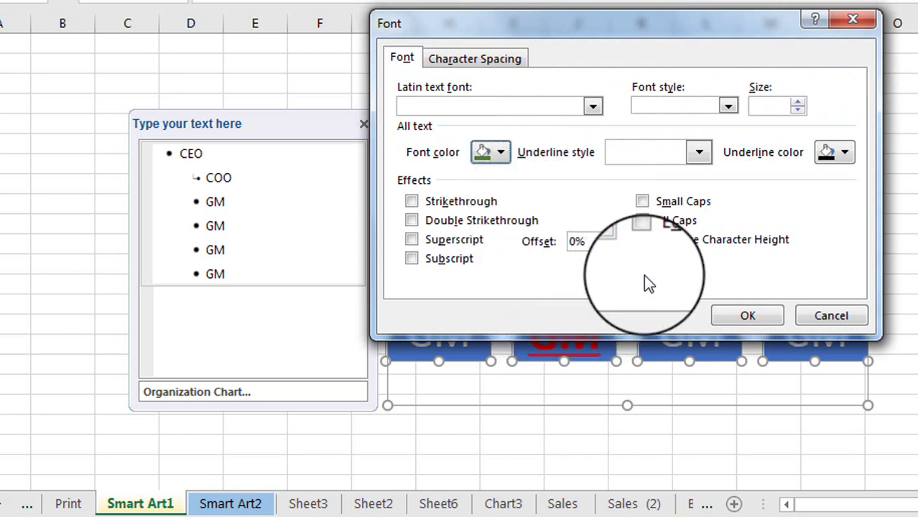
click(746, 314)
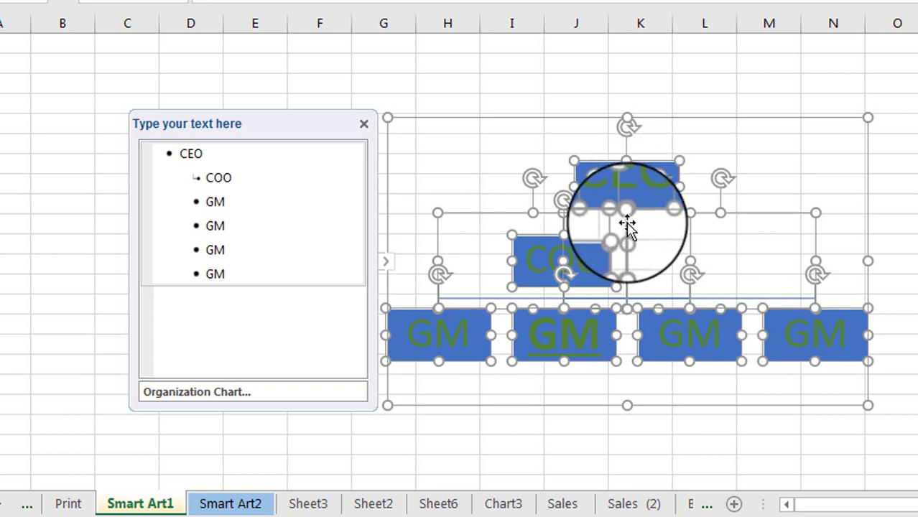
- Recolour all chart labels orange via the Font dialog and resize the third GM box
right_click(625, 156)
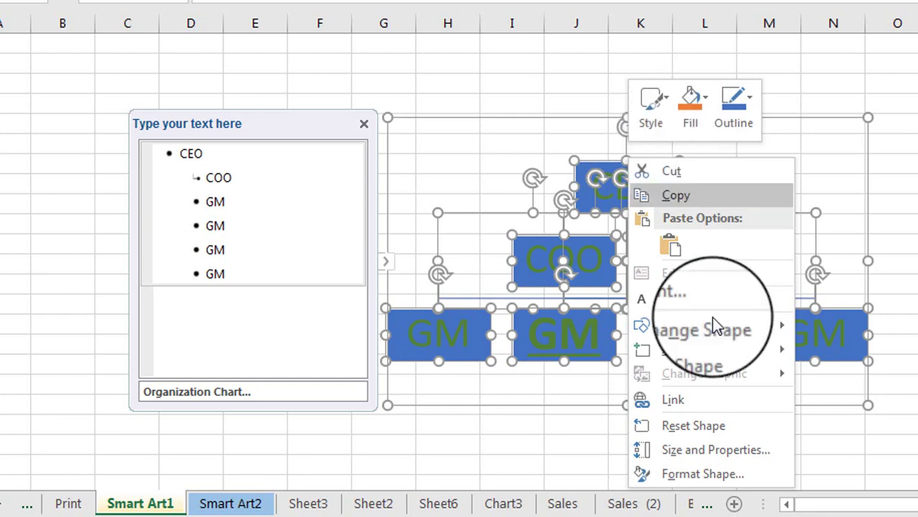
click(691, 302)
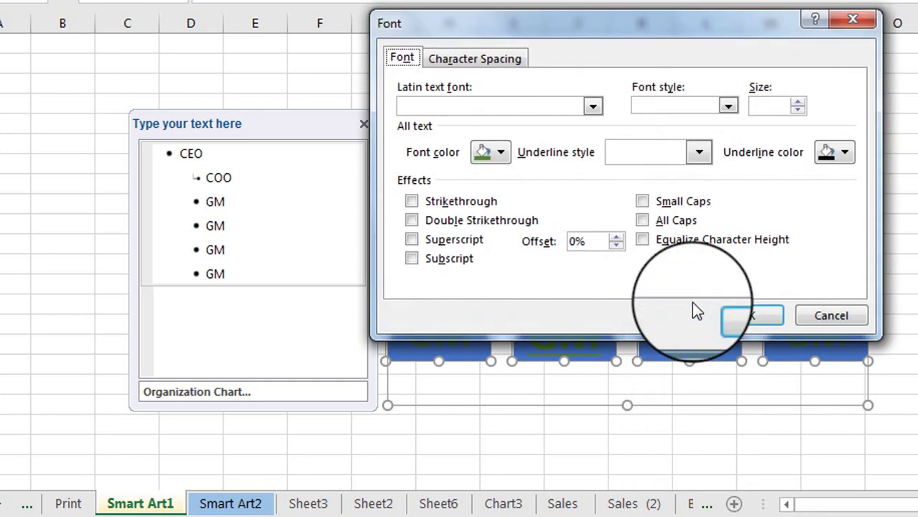
click(501, 152)
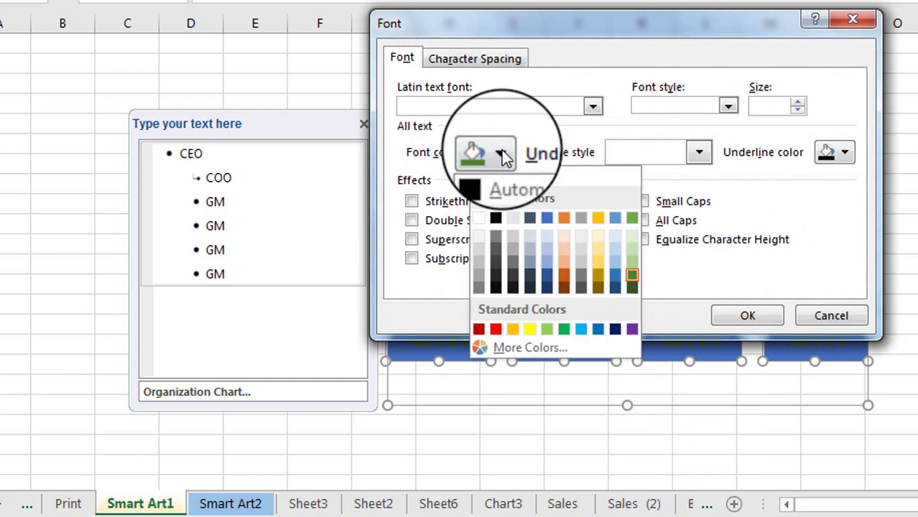
click(565, 275)
click(748, 318)
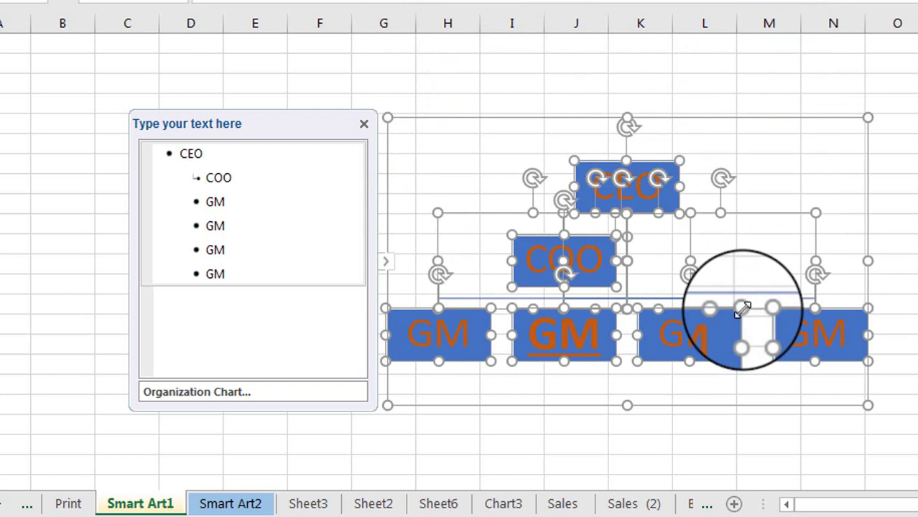
drag(742, 309, 729, 327)
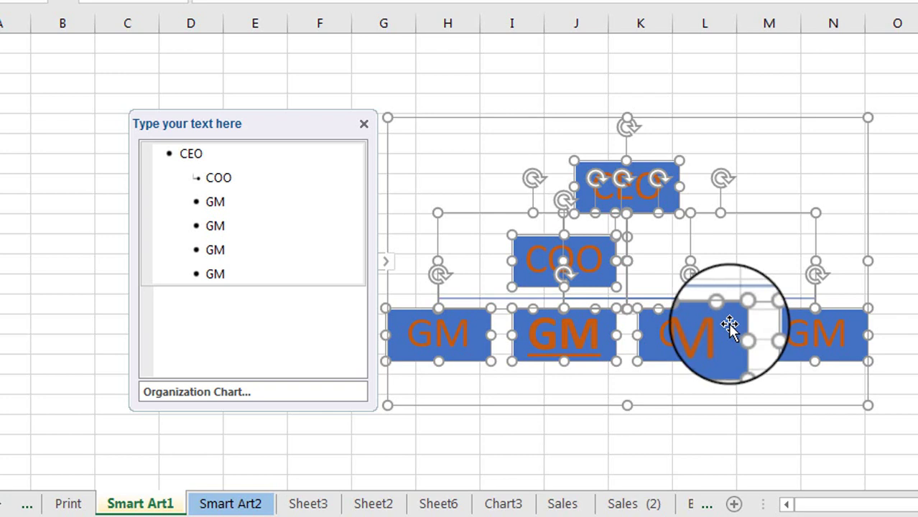
- Close the text pane and select the whole SmartArt frame
click(387, 271)
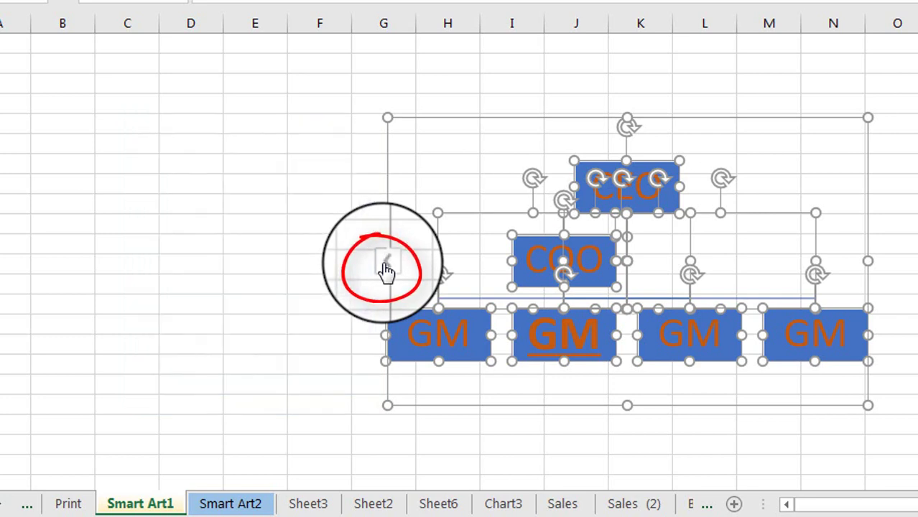
click(387, 271)
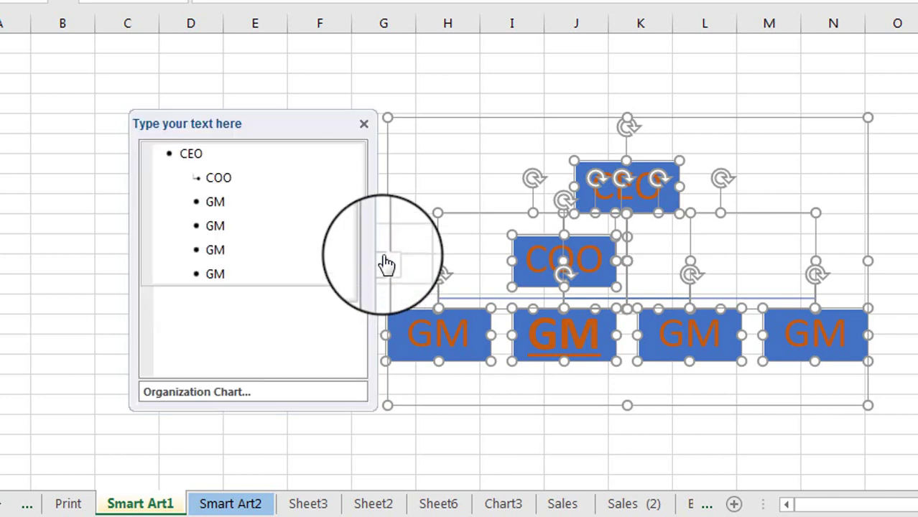
click(362, 125)
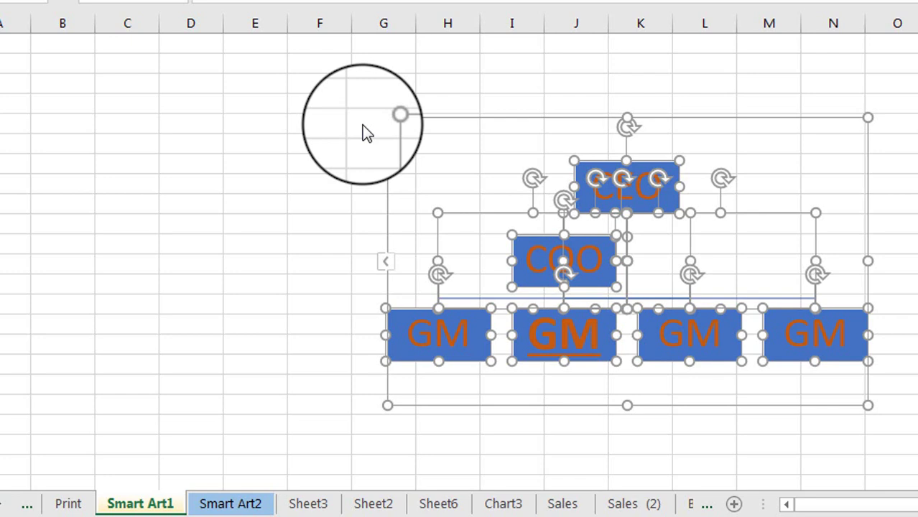
click(442, 158)
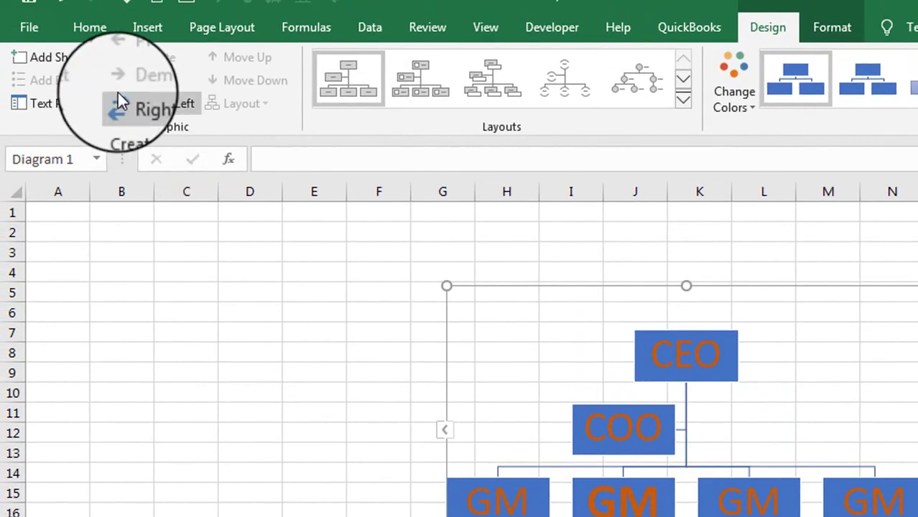
- Add an assistant box under the second GM box and reopen the text pane
click(100, 56)
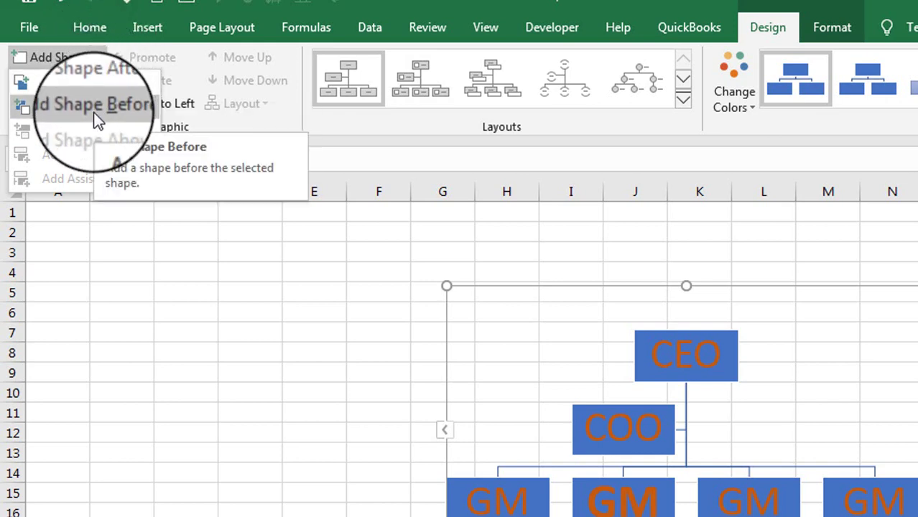
click(134, 287)
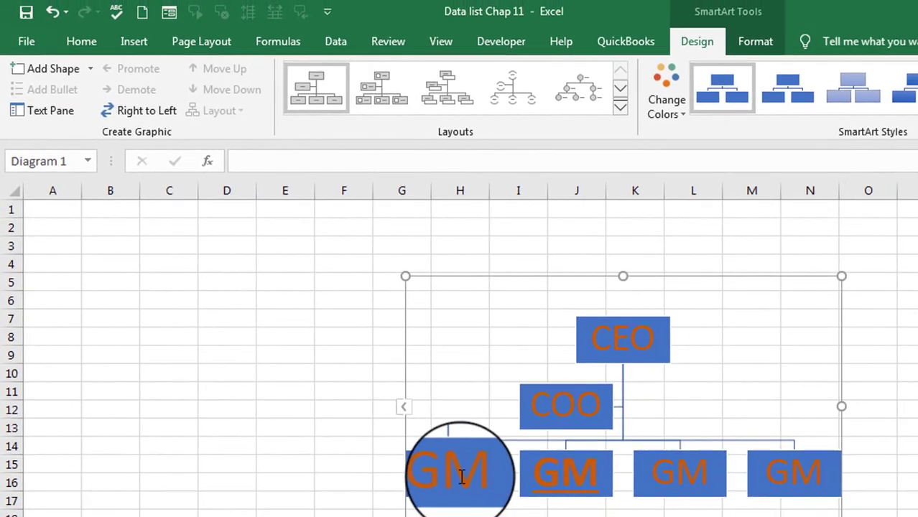
click(567, 461)
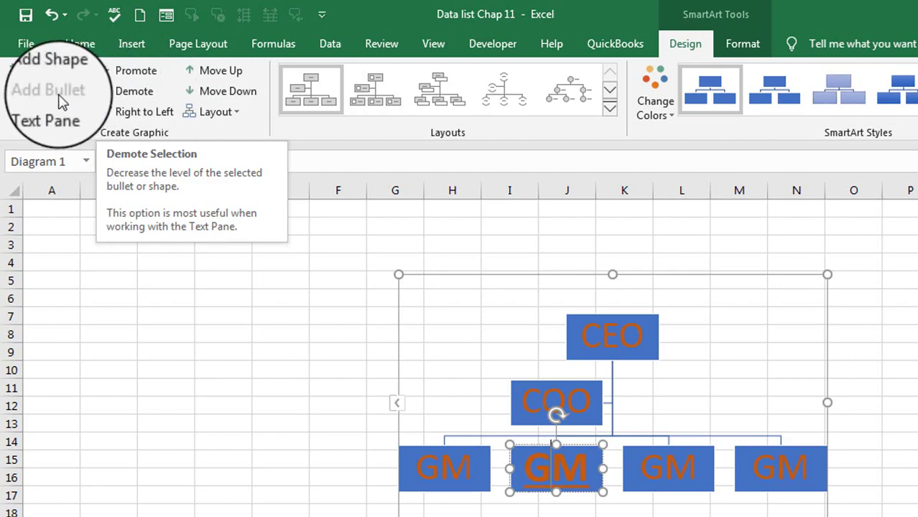
click(90, 75)
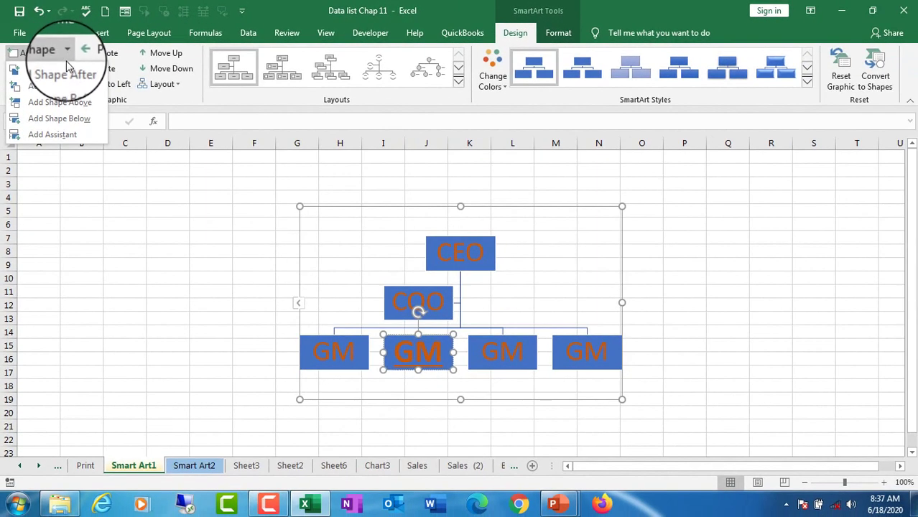
click(62, 137)
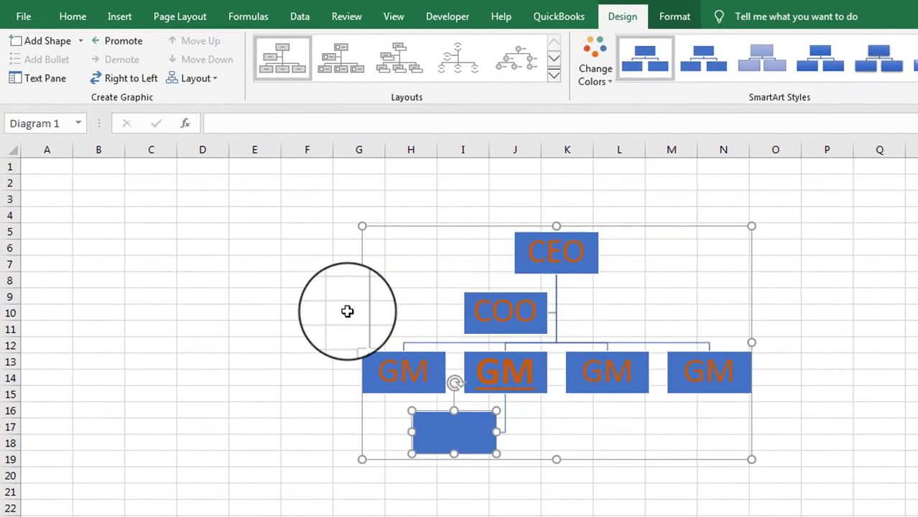
click(361, 345)
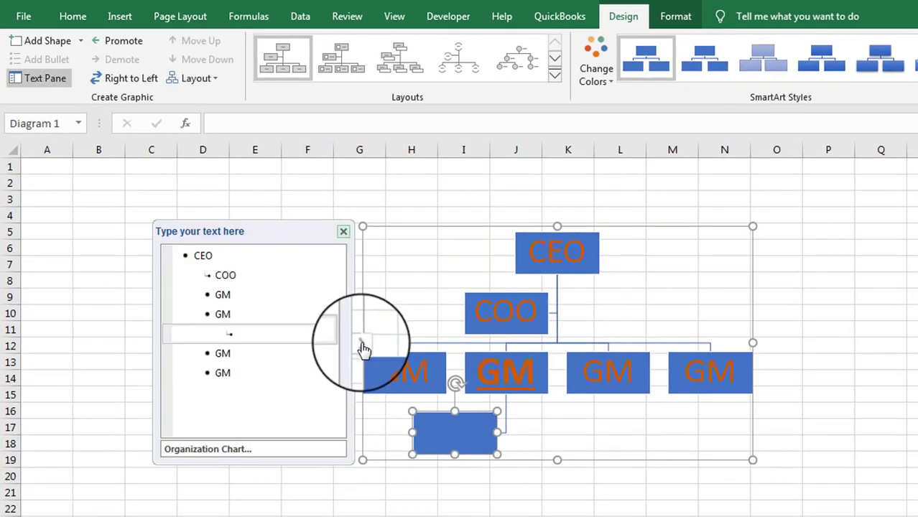
- Label the assistant box under the second GM 'AGM' and add two more blank boxes
click(252, 334)
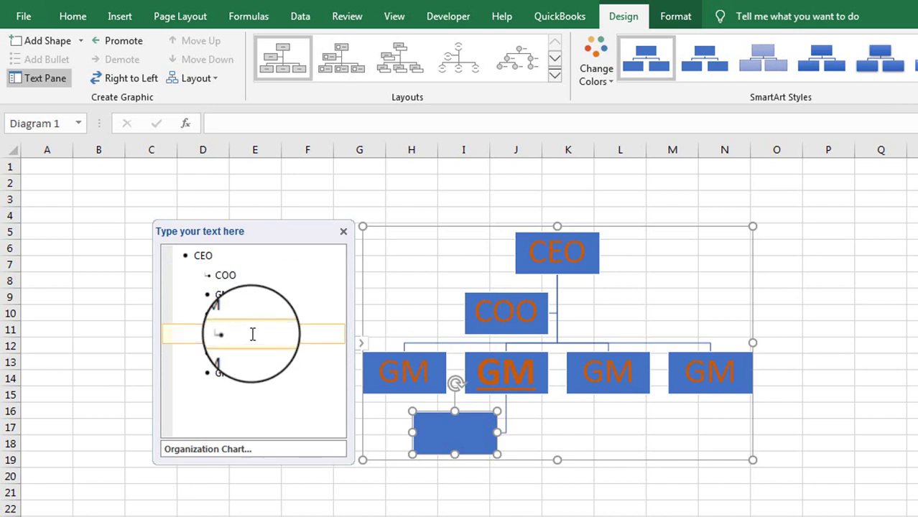
text(AG)
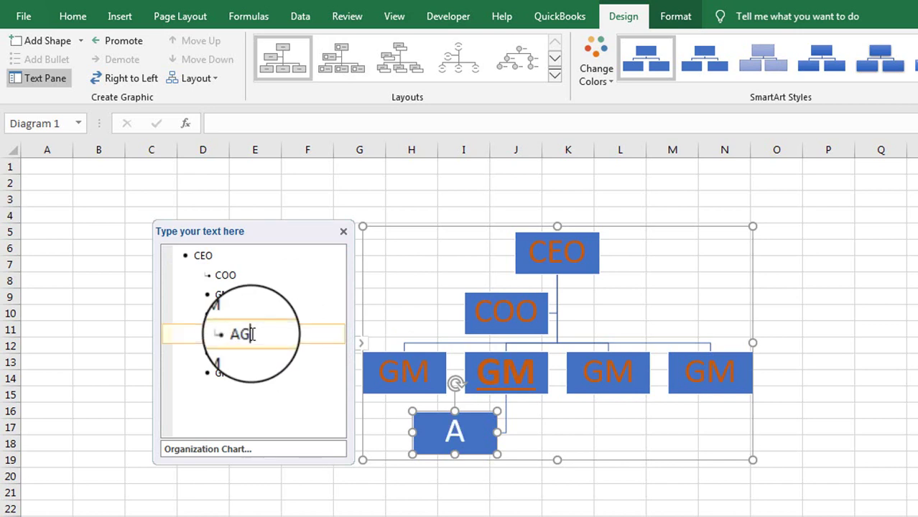
text(M)
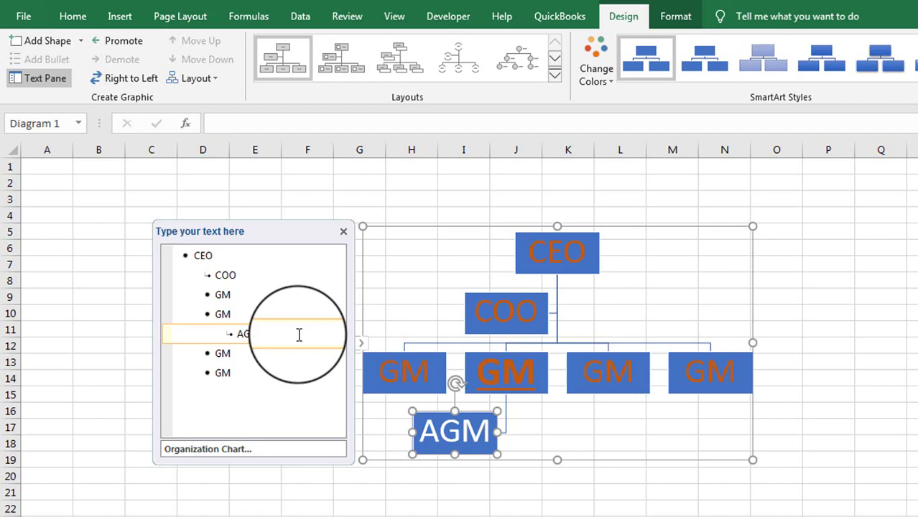
key(Return)
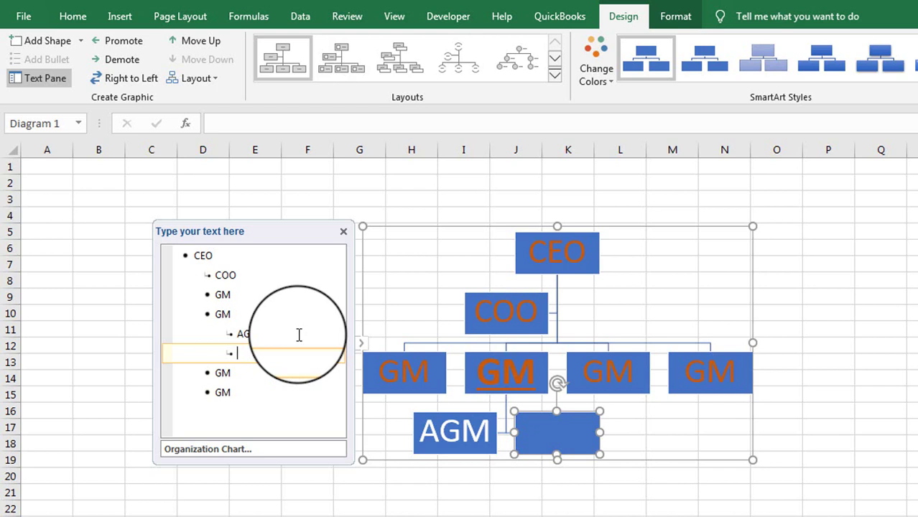
key(Return)
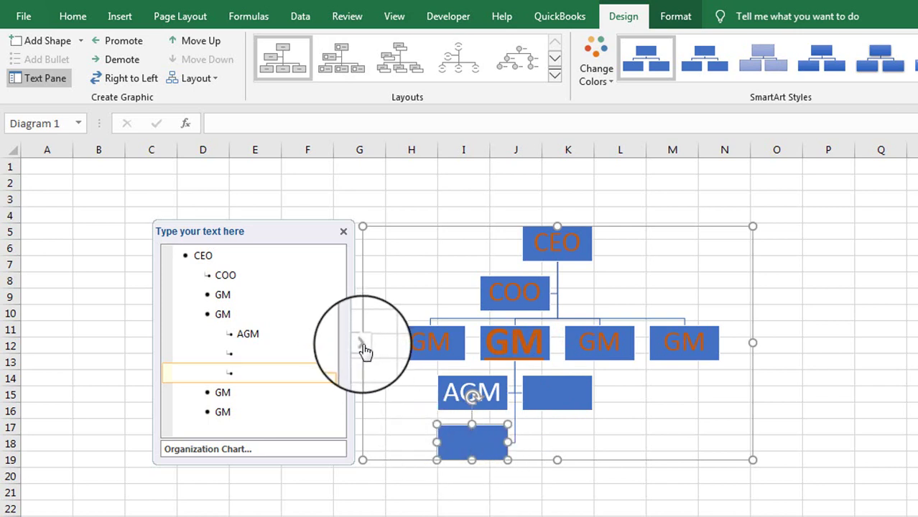
- Type AGM into the two new blank boxes under the second GM
click(554, 399)
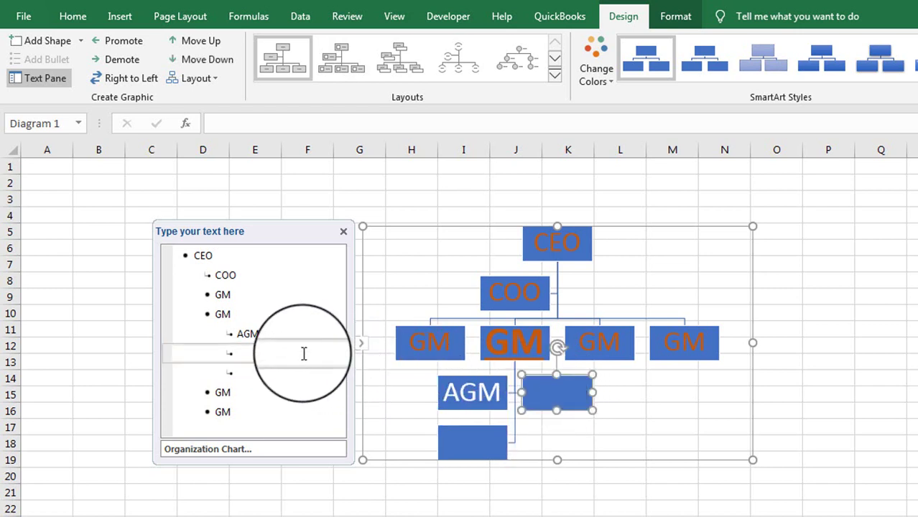
text(AGM)
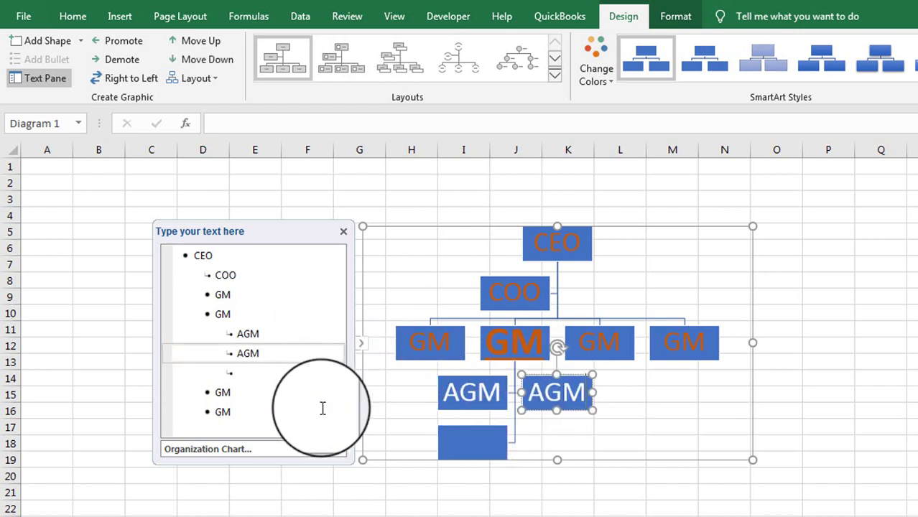
click(454, 449)
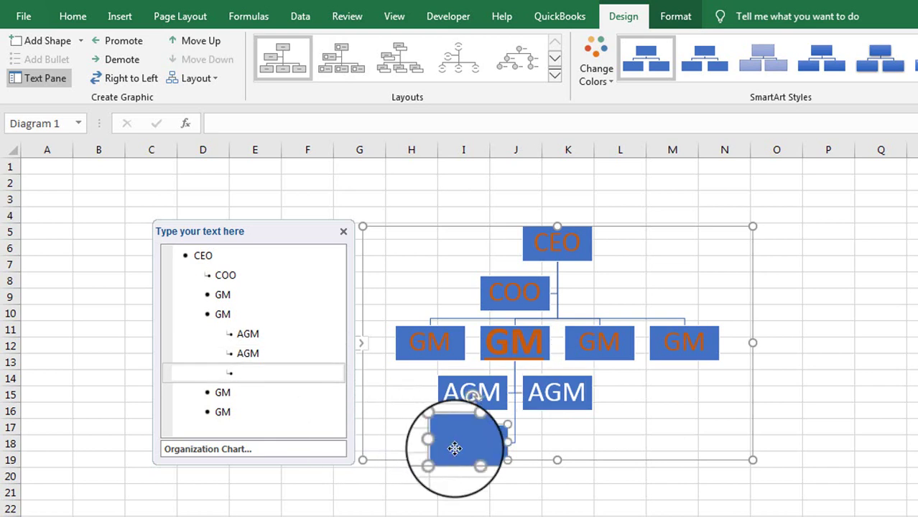
text(AGM)
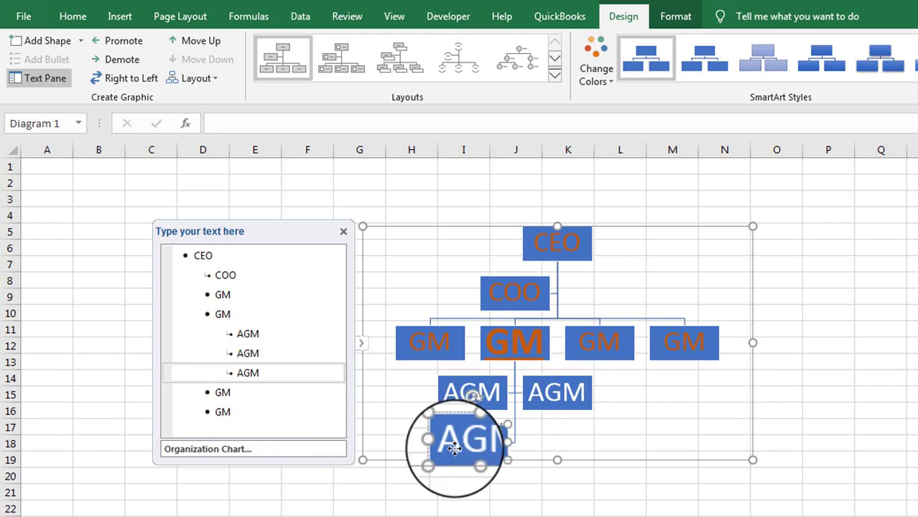
- Delete the extra bottom AGM box
click(561, 433)
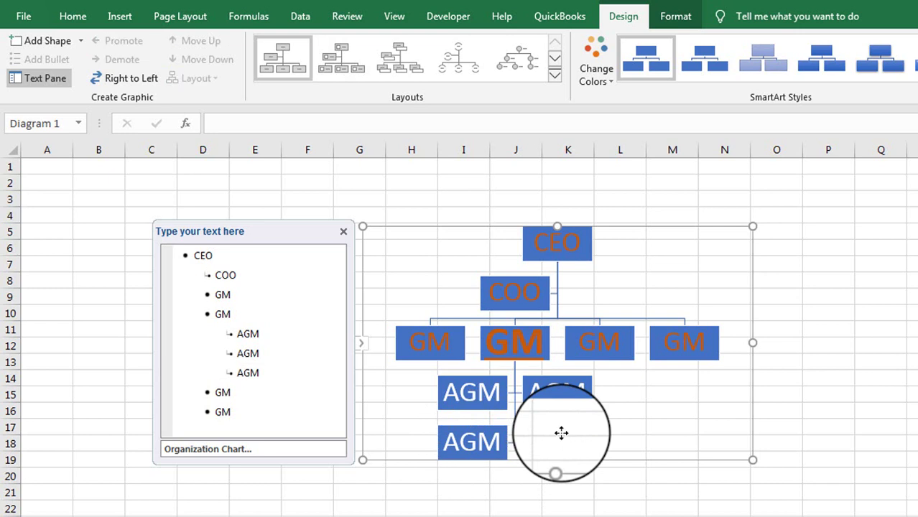
click(458, 440)
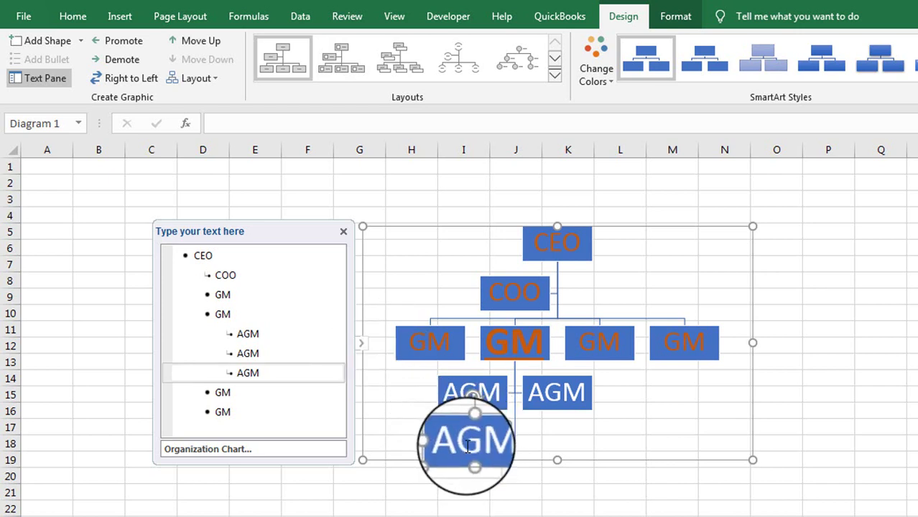
key(Delete)
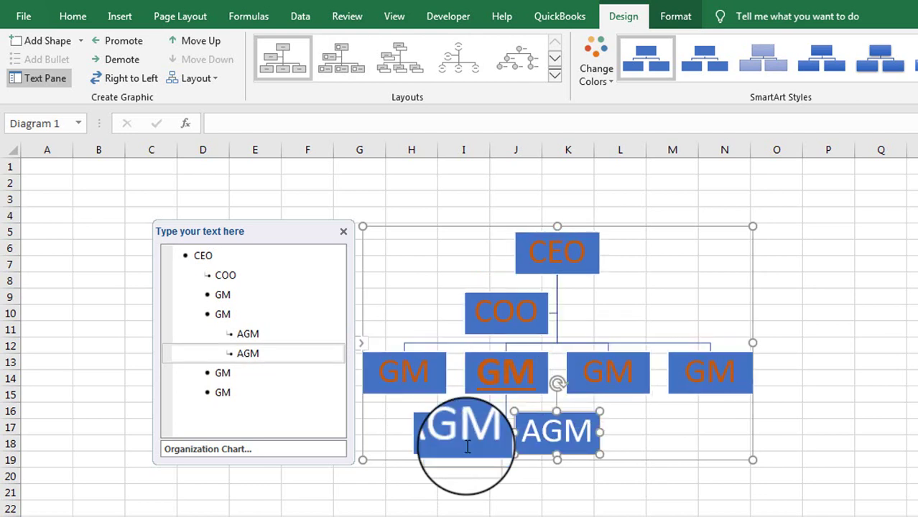
- Delete the far-right GM and COO boxes, then close the text pane
click(709, 365)
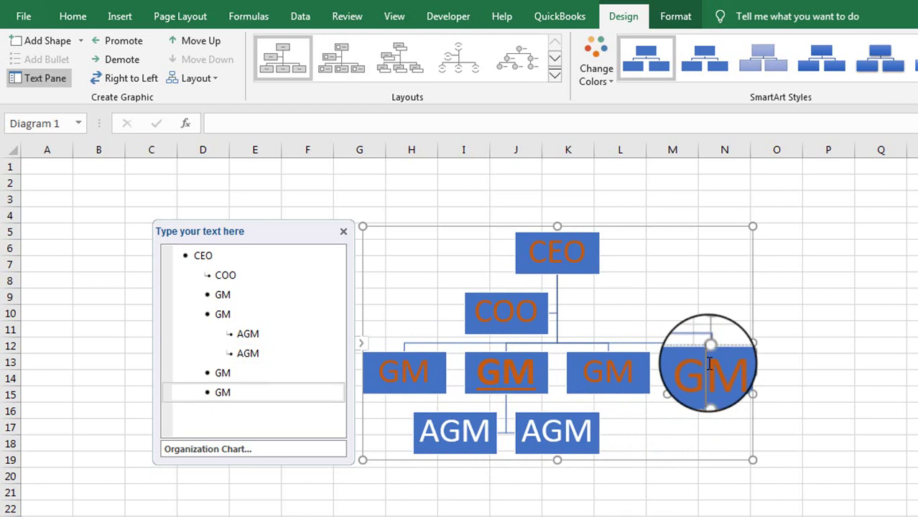
drag(710, 365, 666, 349)
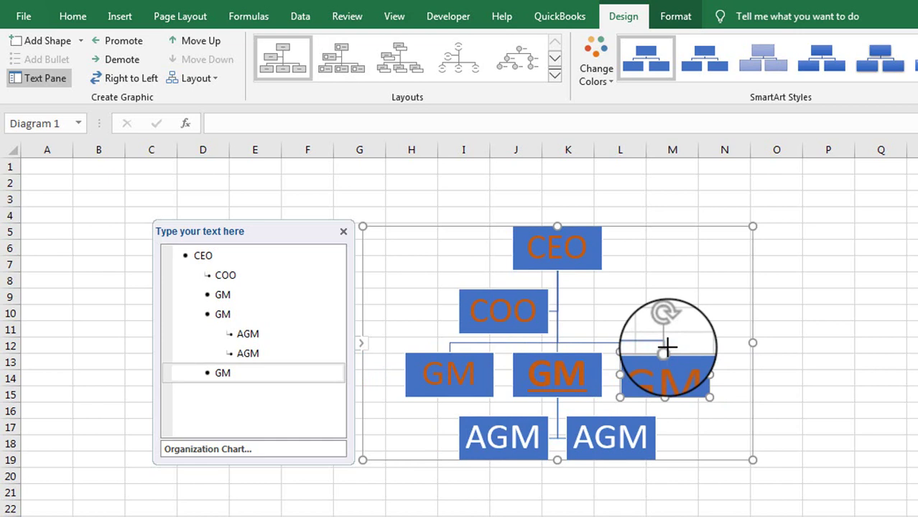
click(472, 300)
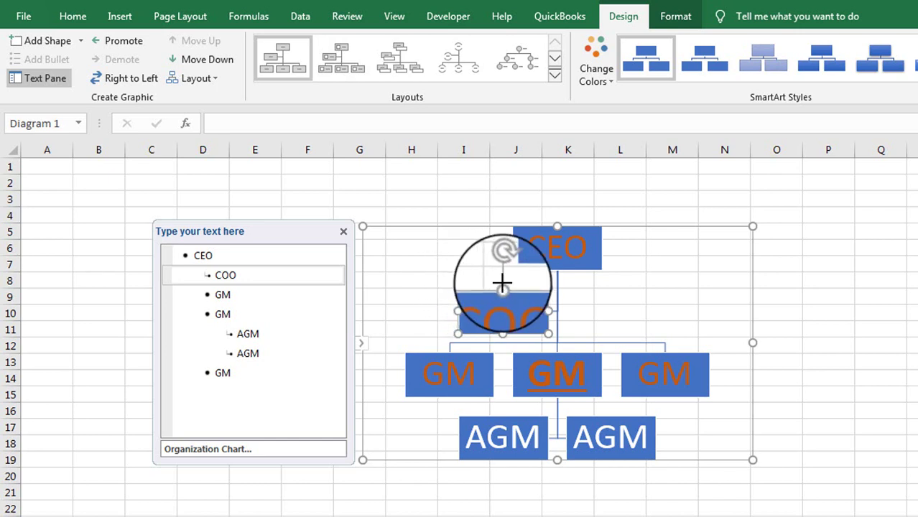
key(Delete)
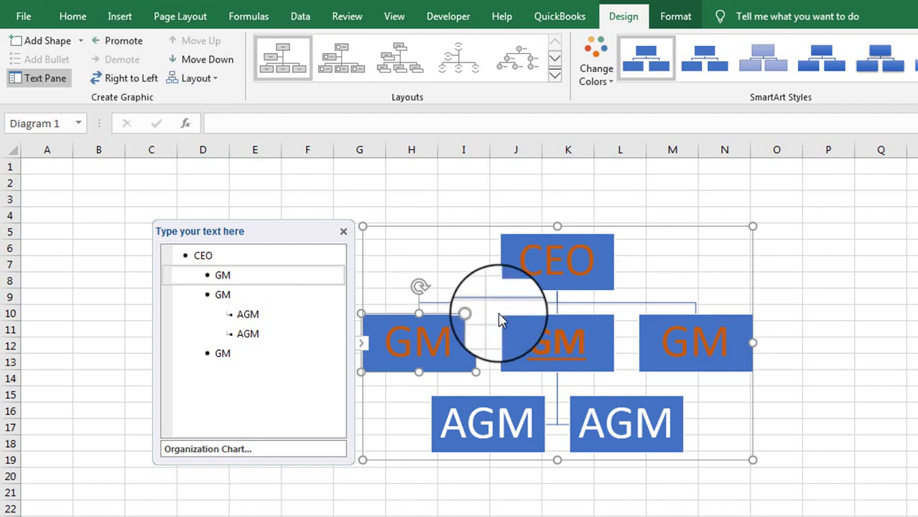
click(362, 345)
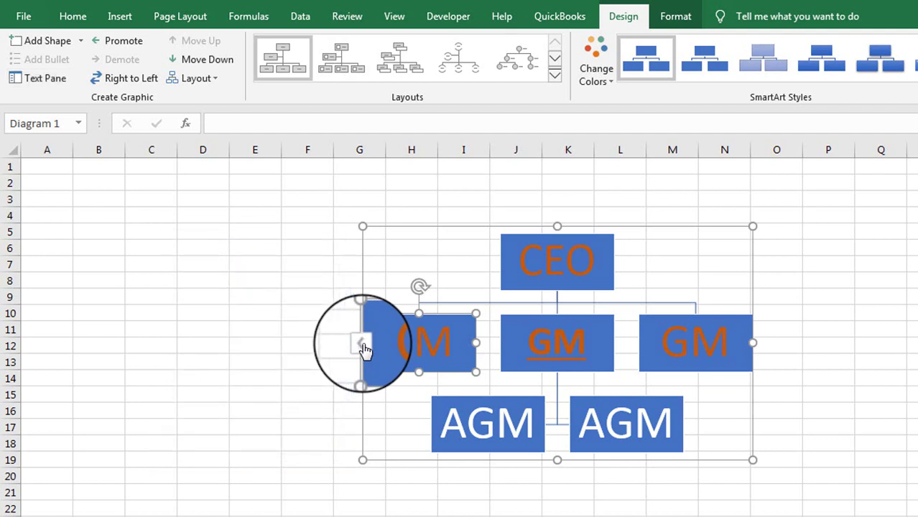
click(478, 425)
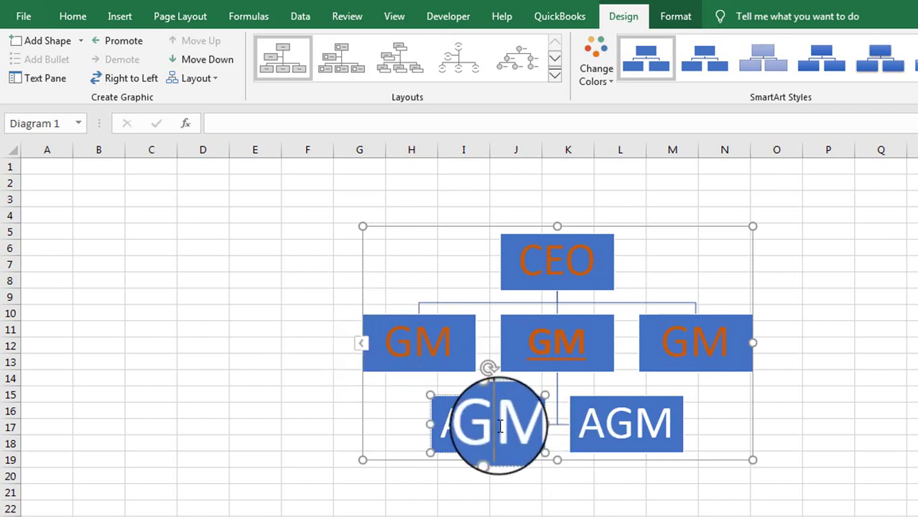
- Add two new boxes beneath the second AGM
click(362, 347)
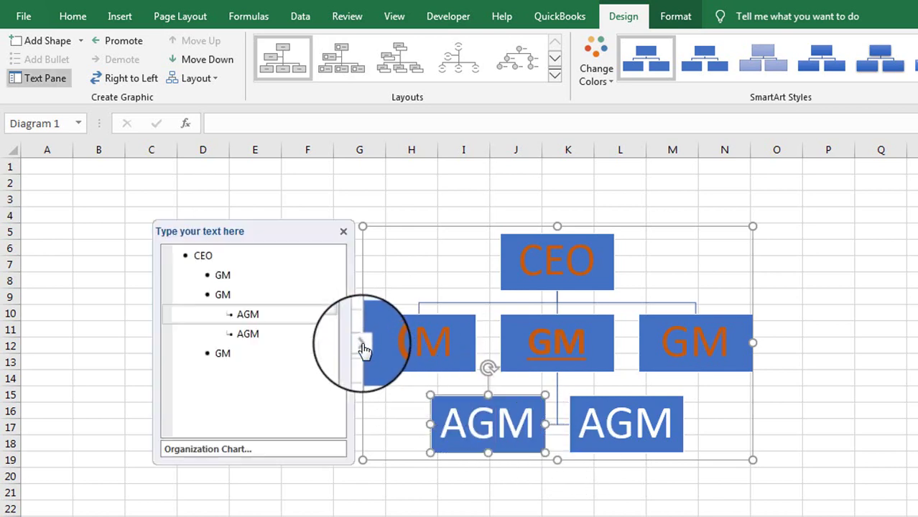
click(265, 334)
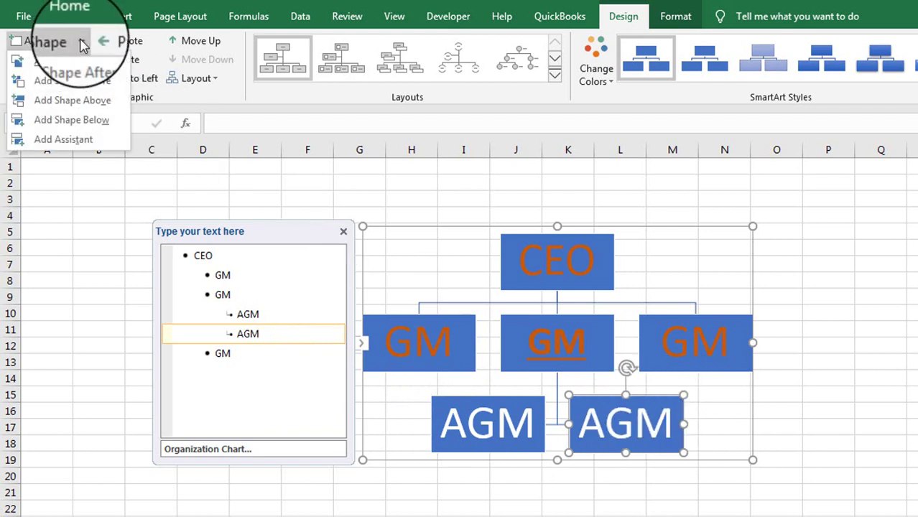
click(77, 141)
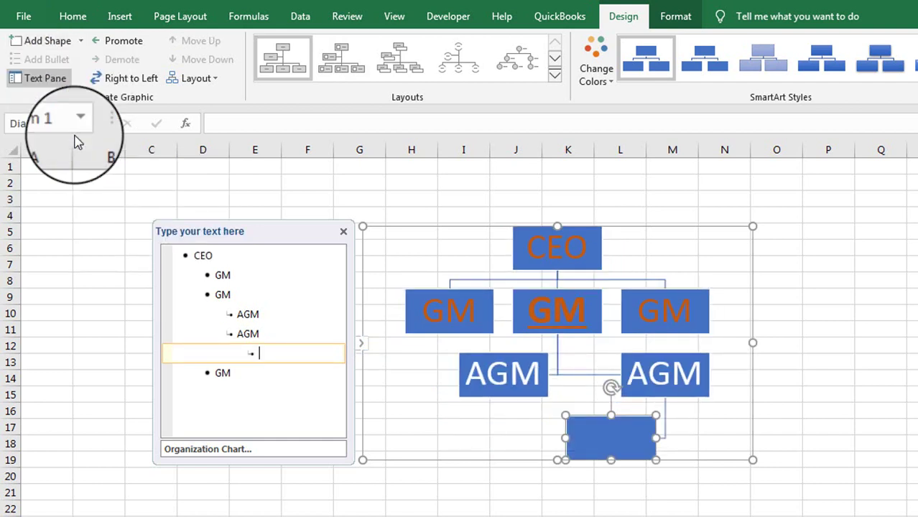
key(Return)
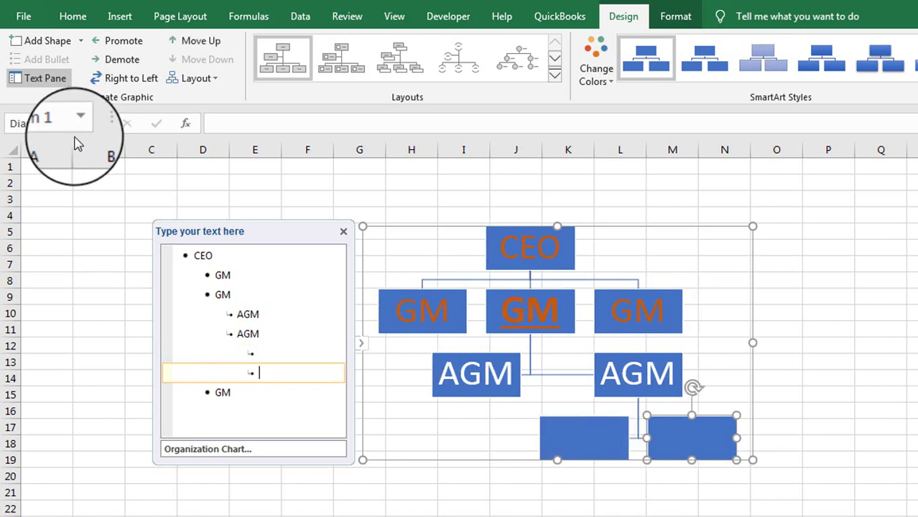
- Label both new boxes under the second AGM 'Officer'
click(584, 433)
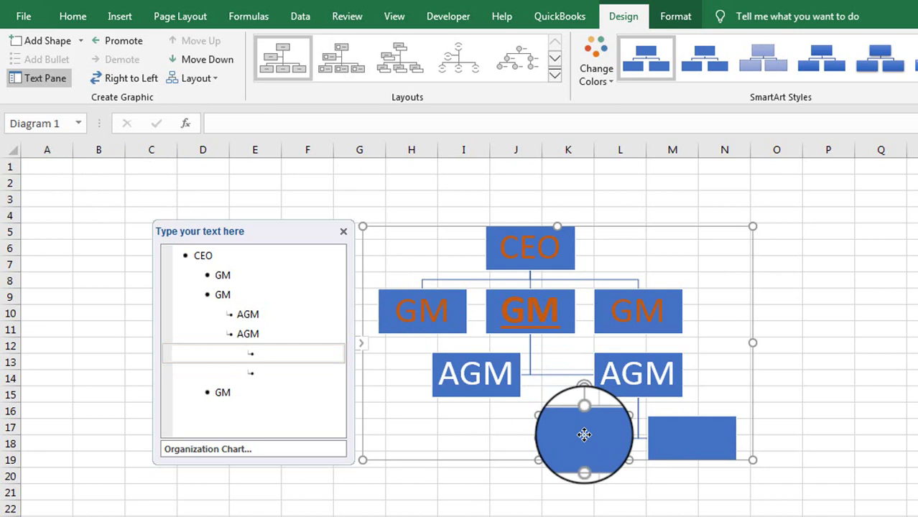
text(Offie)
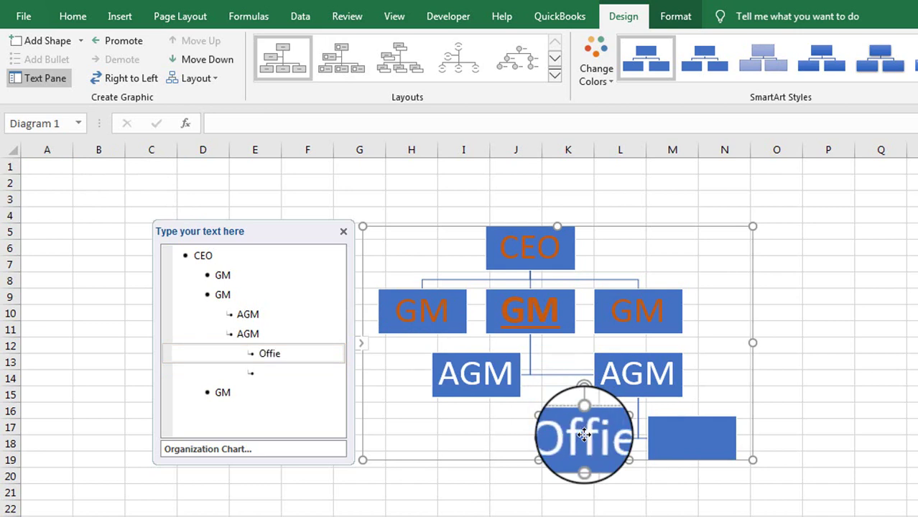
key(BackSpace)
text(c)
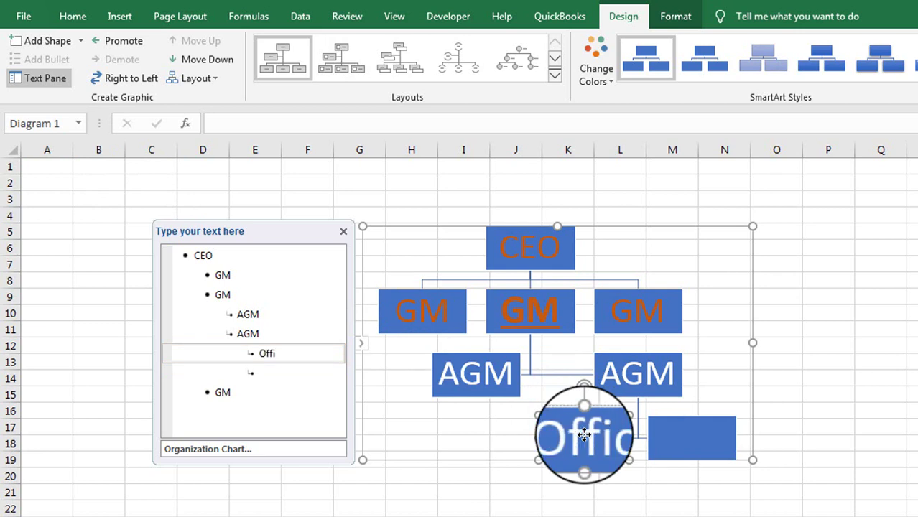
text(er)
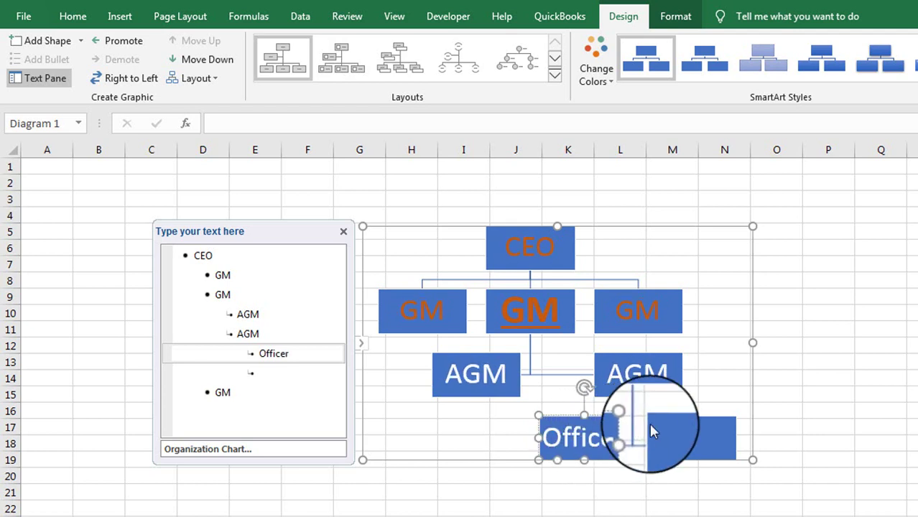
click(267, 375)
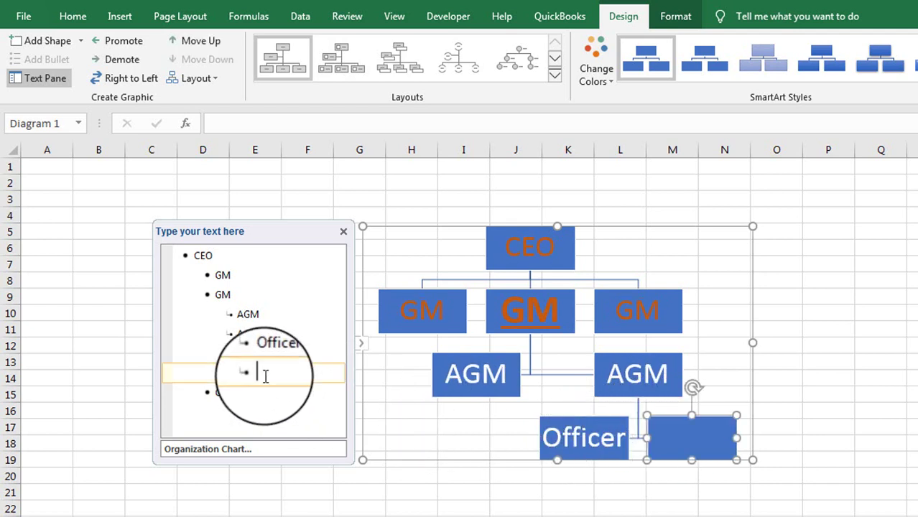
text(Office)
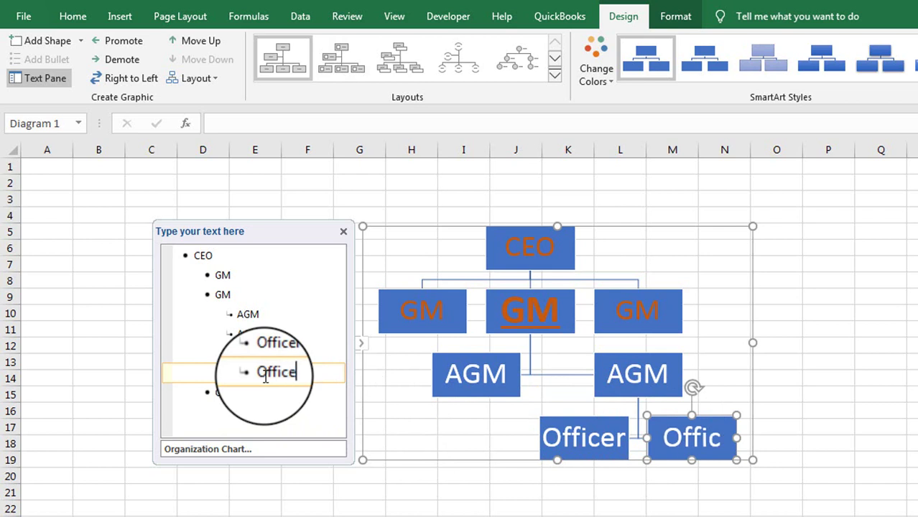
text(r)
key(Escape)
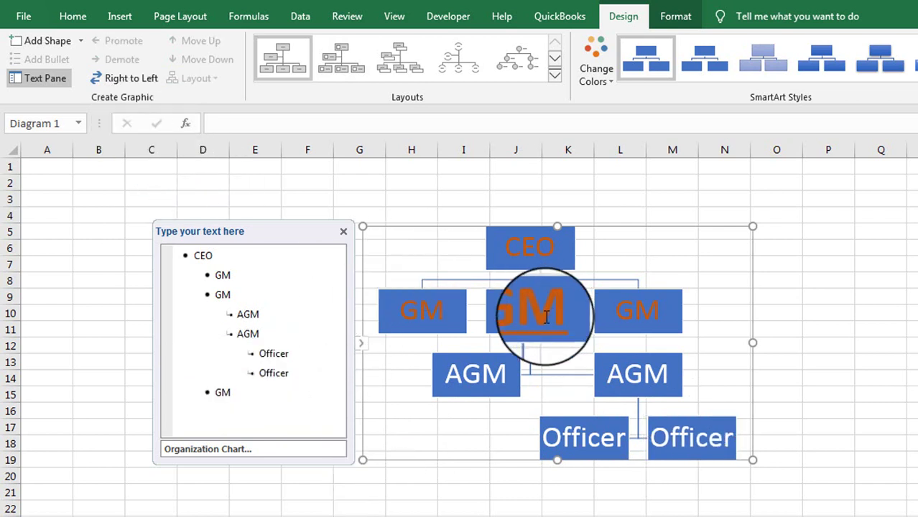
- Try Promote, Demote and Right to Left on the right AGM, then move it up
click(638, 361)
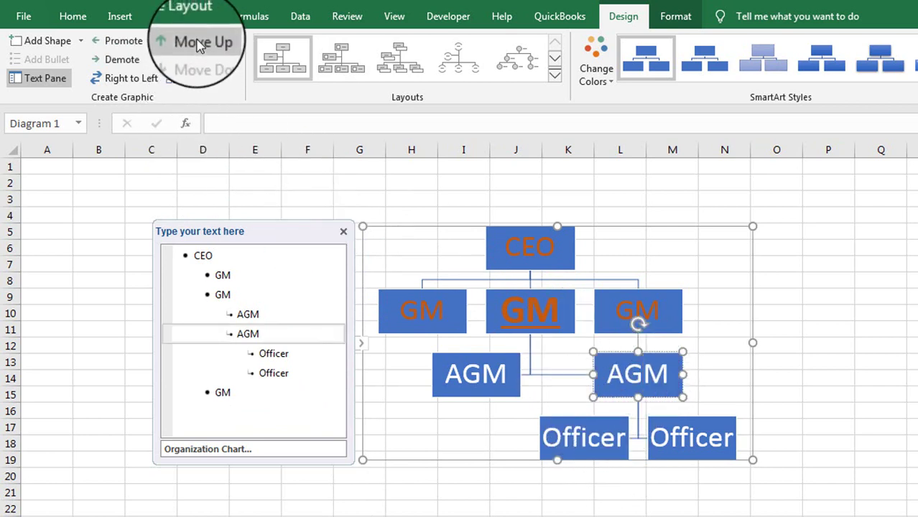
click(138, 45)
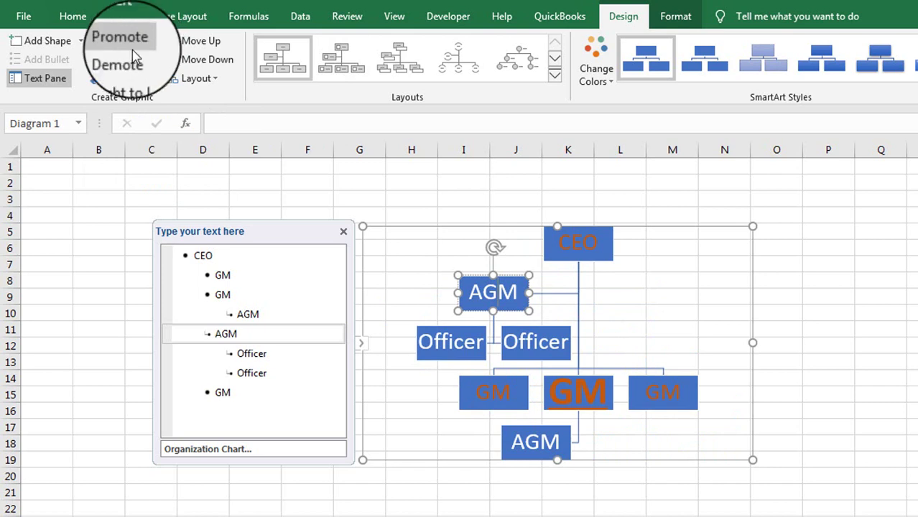
click(131, 63)
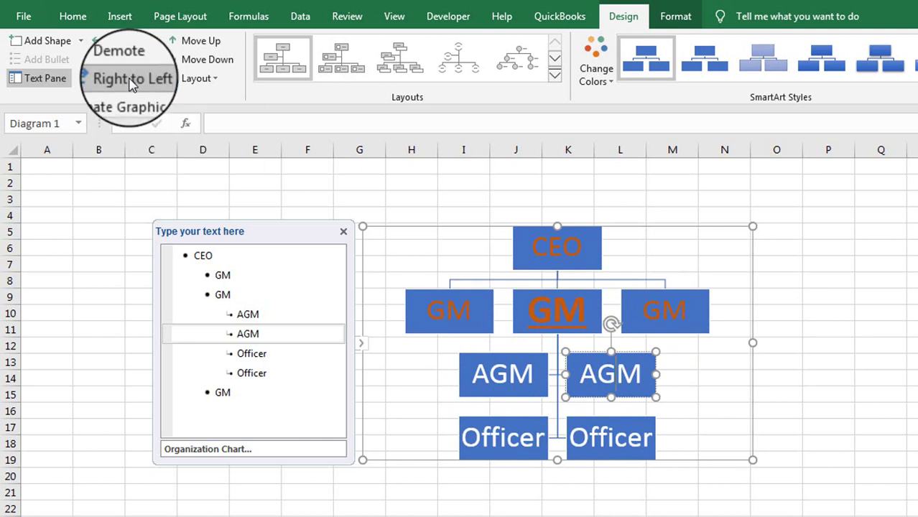
click(132, 82)
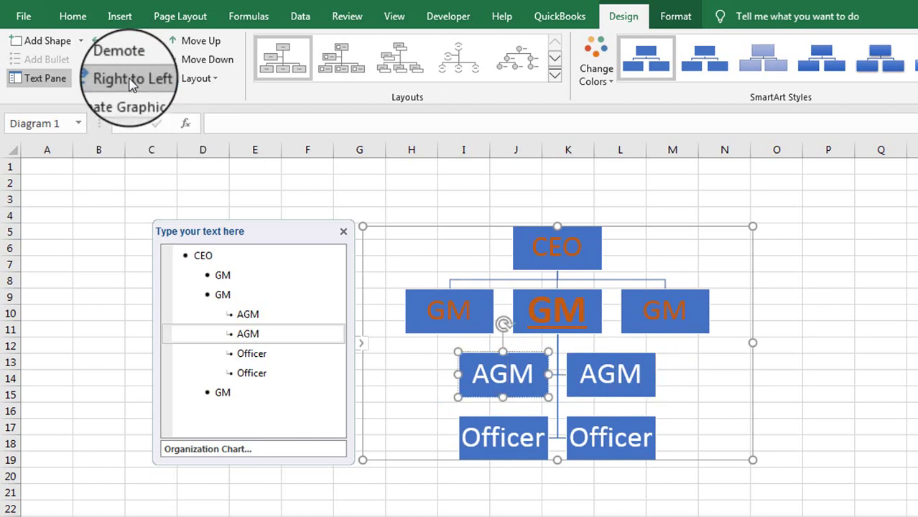
click(131, 81)
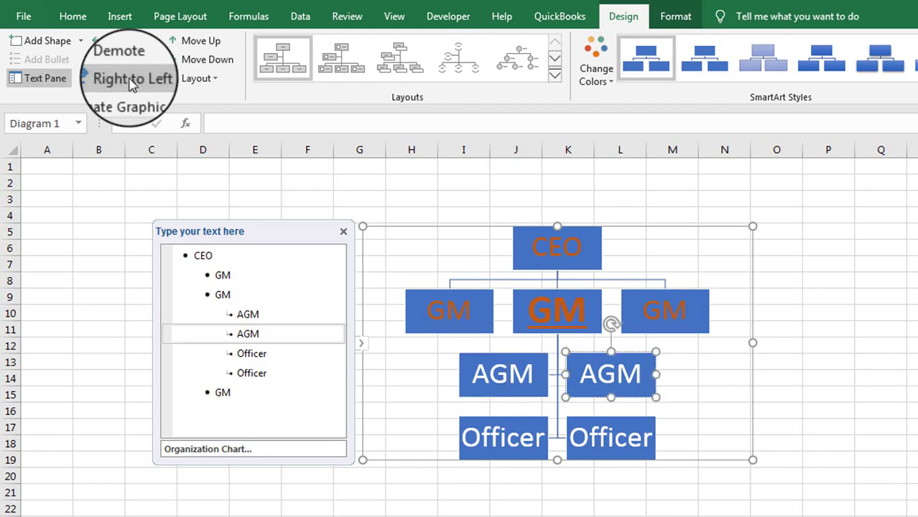
click(206, 42)
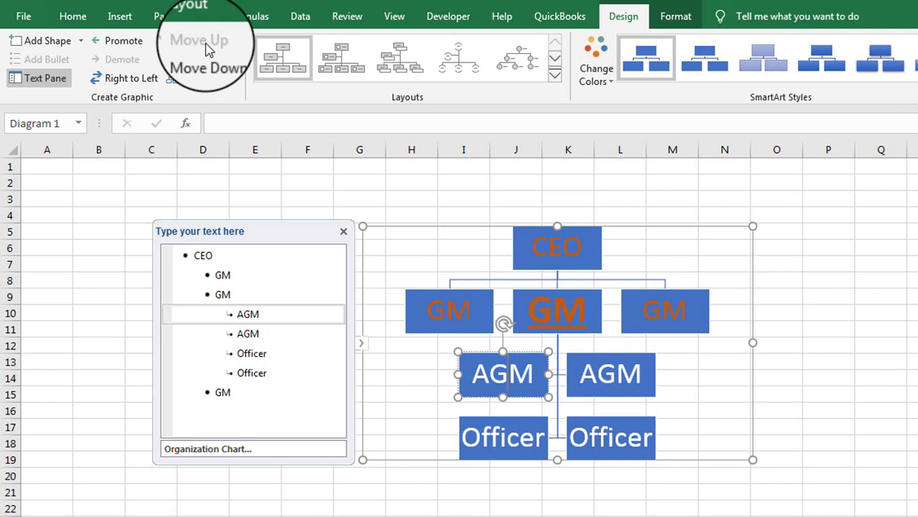
- Move the AGM back down, preview the branch layouts, and deselect the org chart
click(212, 60)
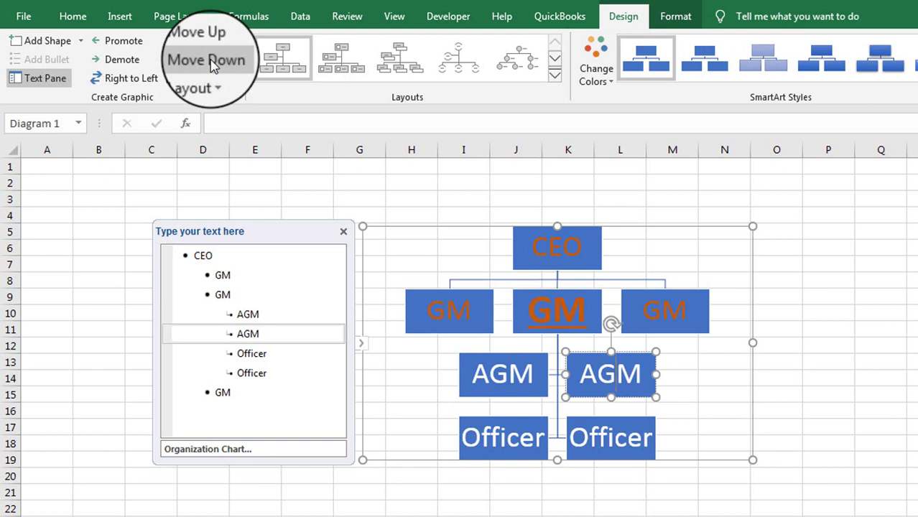
click(217, 83)
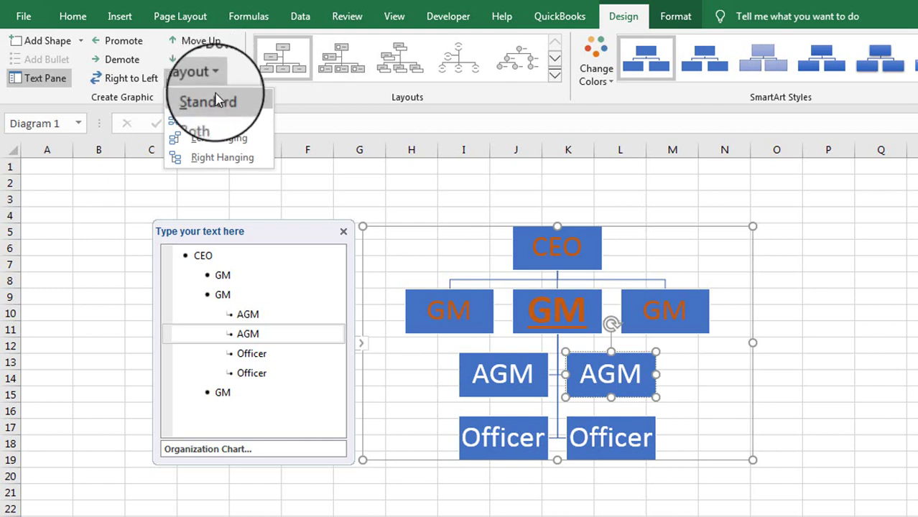
click(221, 140)
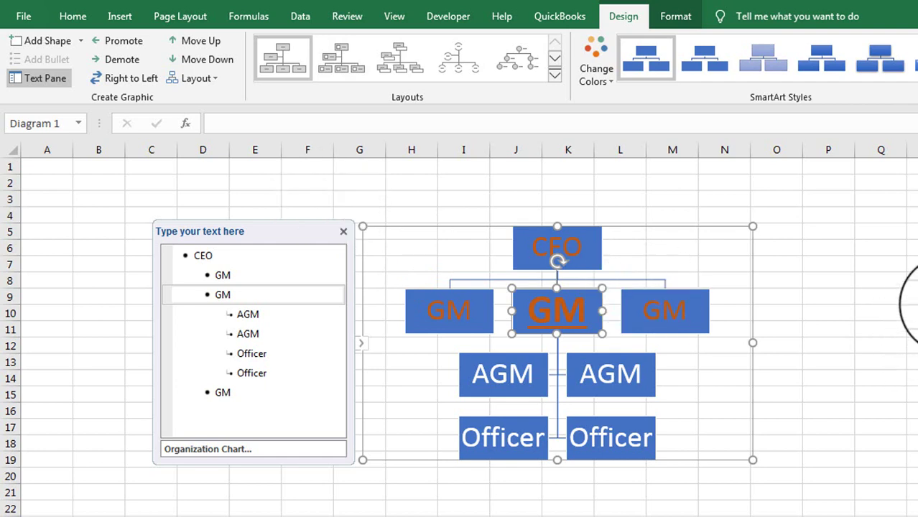
click(908, 298)
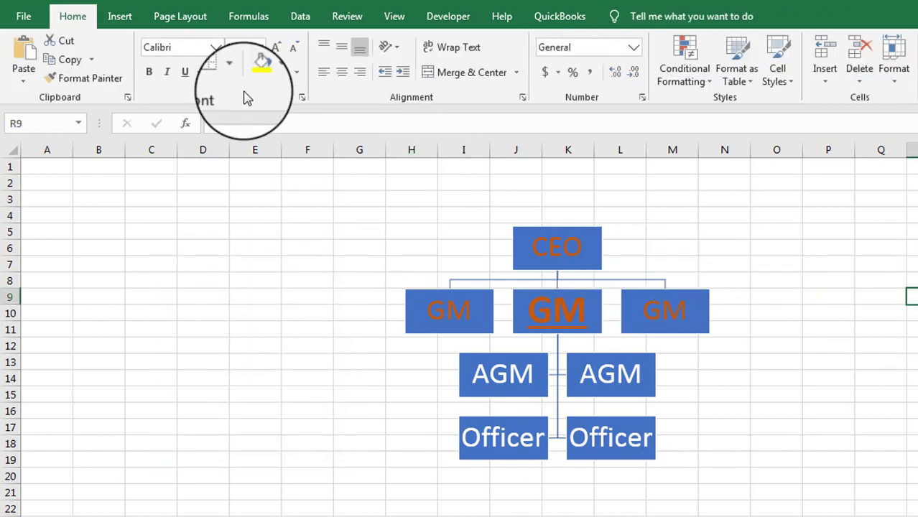
- Insert a Step Down Process SmartArt graphic from the Process category
click(122, 22)
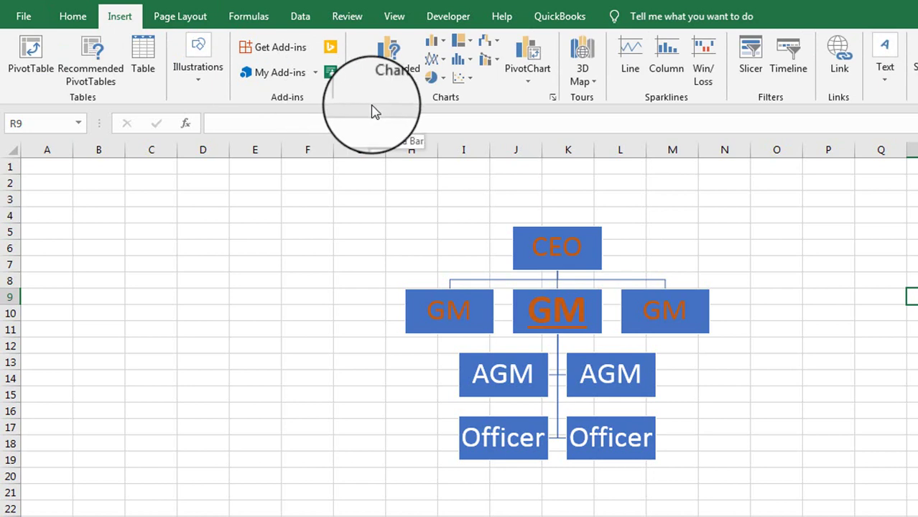
click(196, 83)
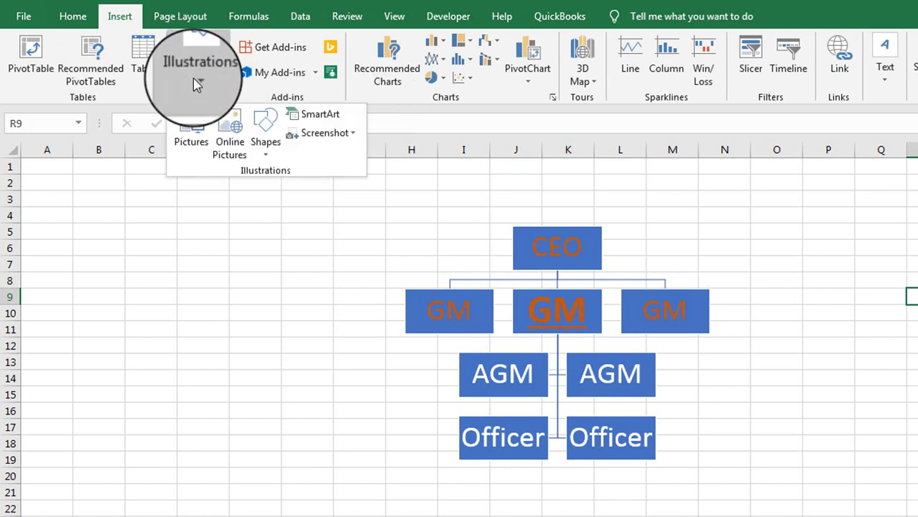
click(310, 116)
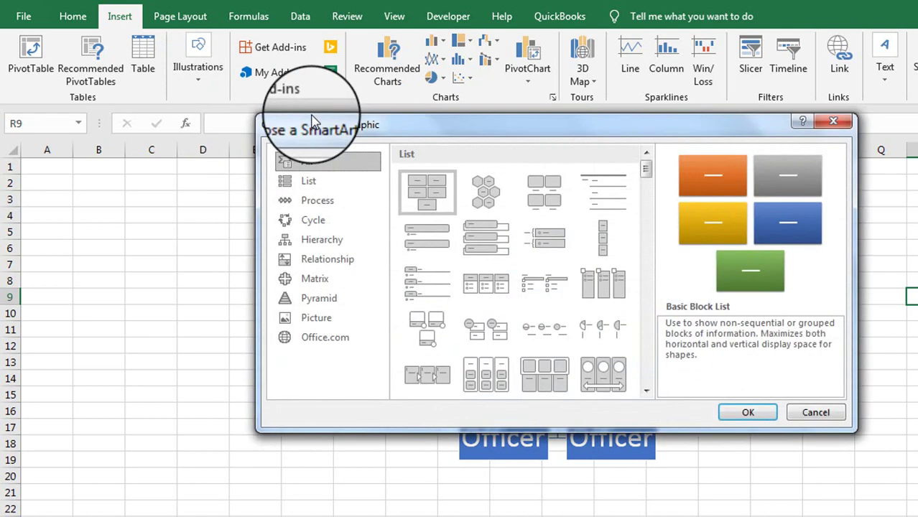
click(319, 202)
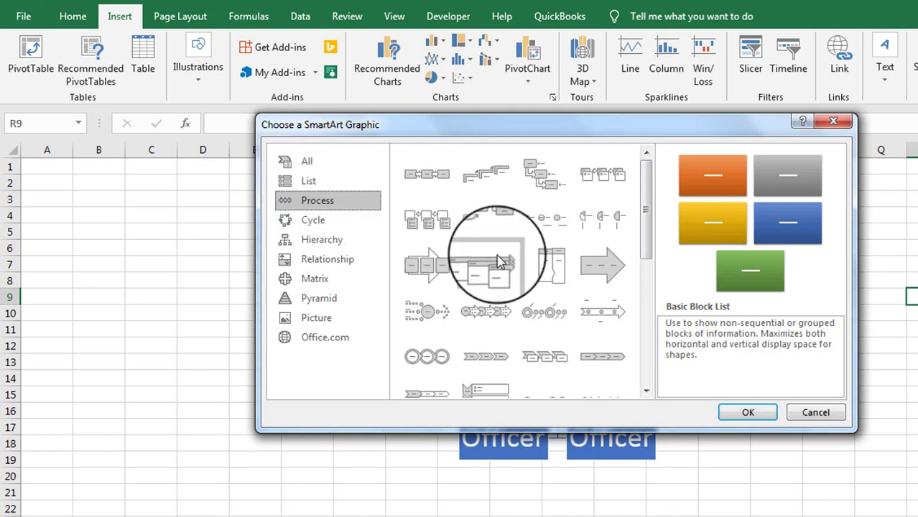
click(534, 178)
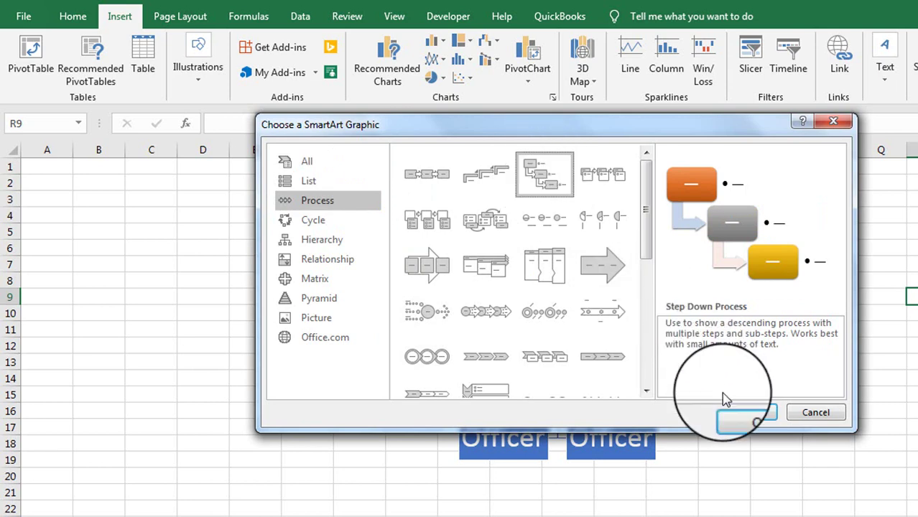
click(744, 413)
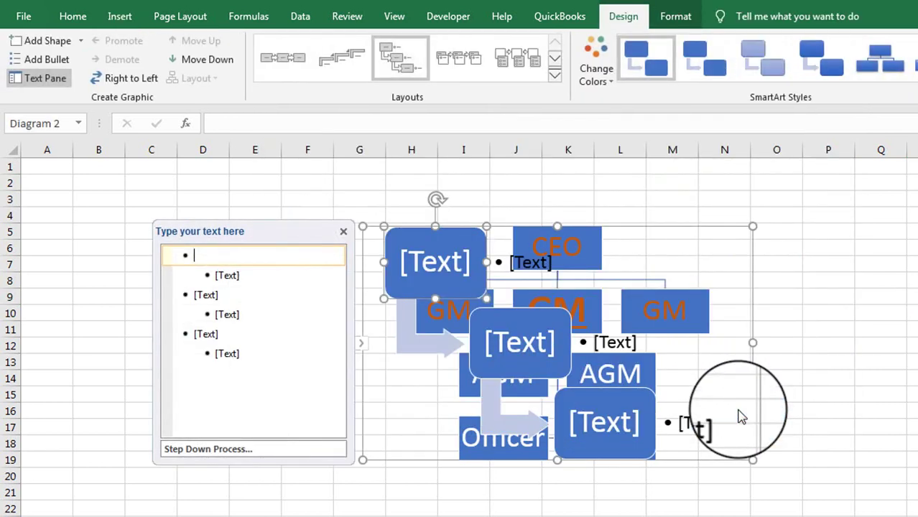
- Move the Step Down Process graphic to the right of the org chart
drag(328, 228, 558, 227)
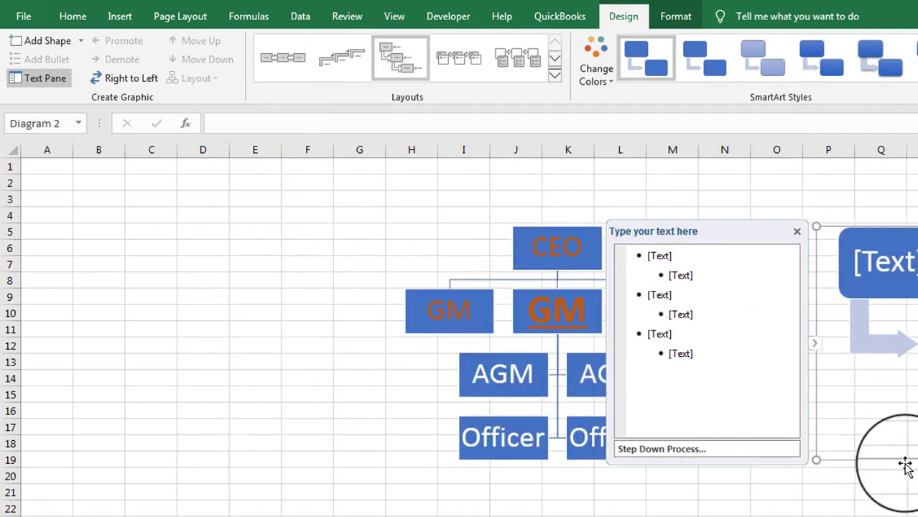
scroll(476, 329, right, 5)
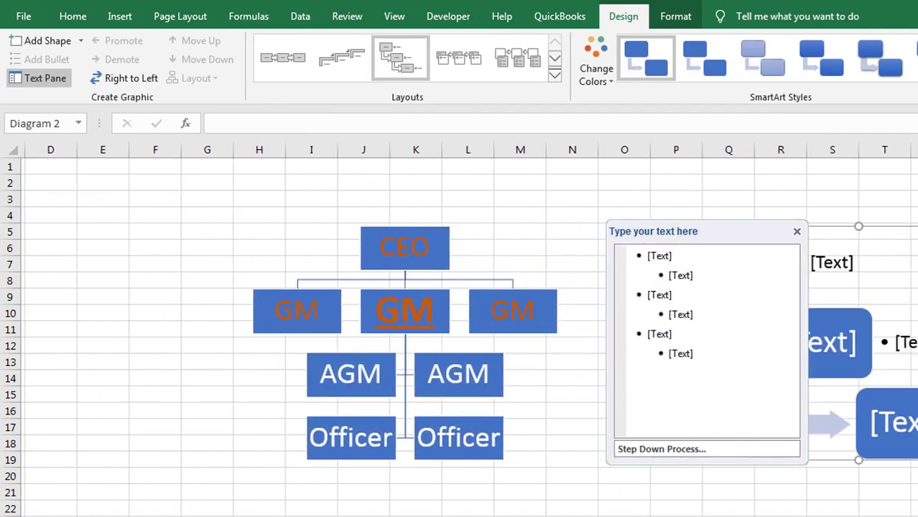
scroll(481, 420, right, 1)
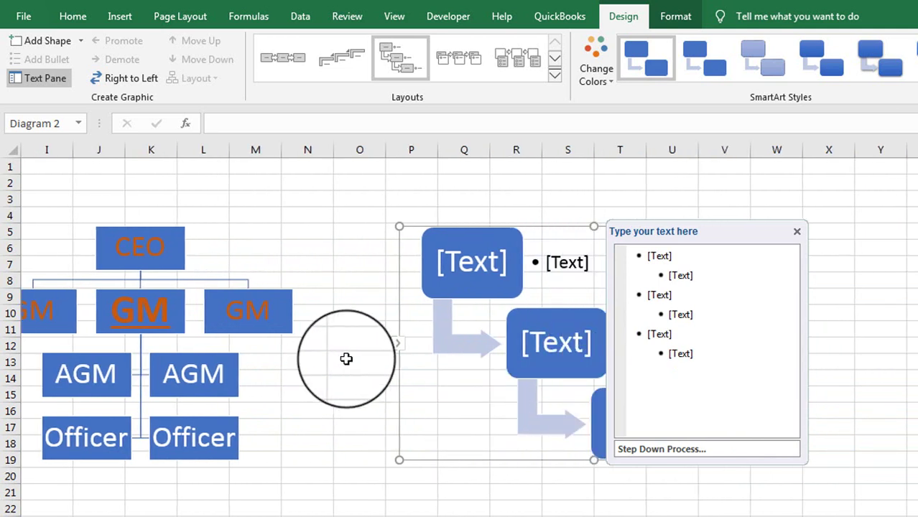
click(399, 351)
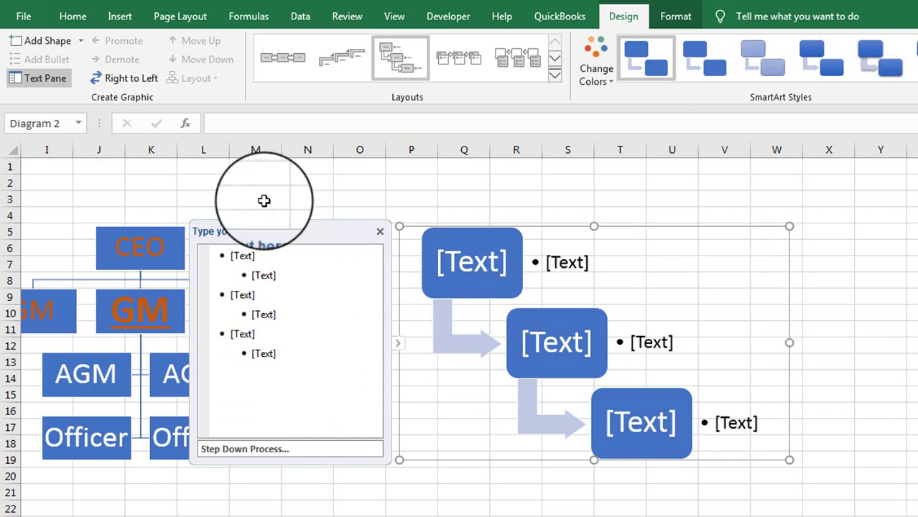
- Select the first step box and view the Add Shape options without adding any
click(469, 256)
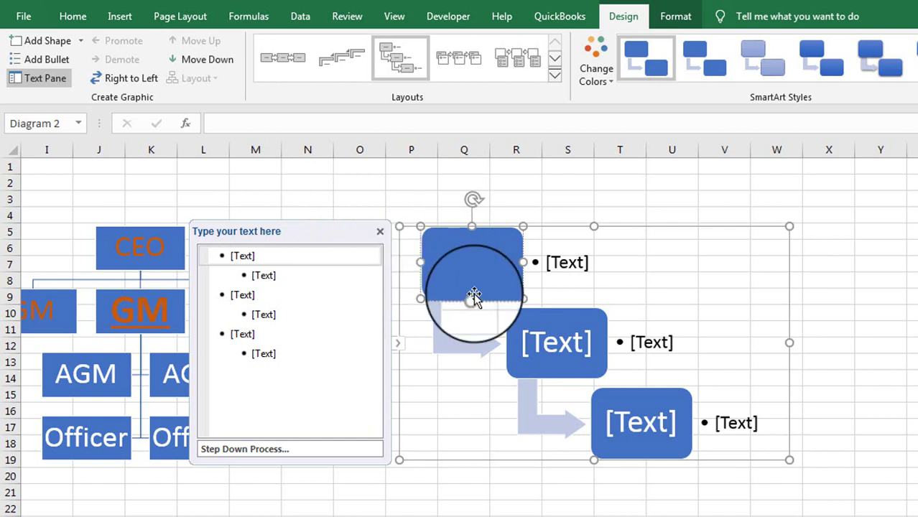
click(418, 297)
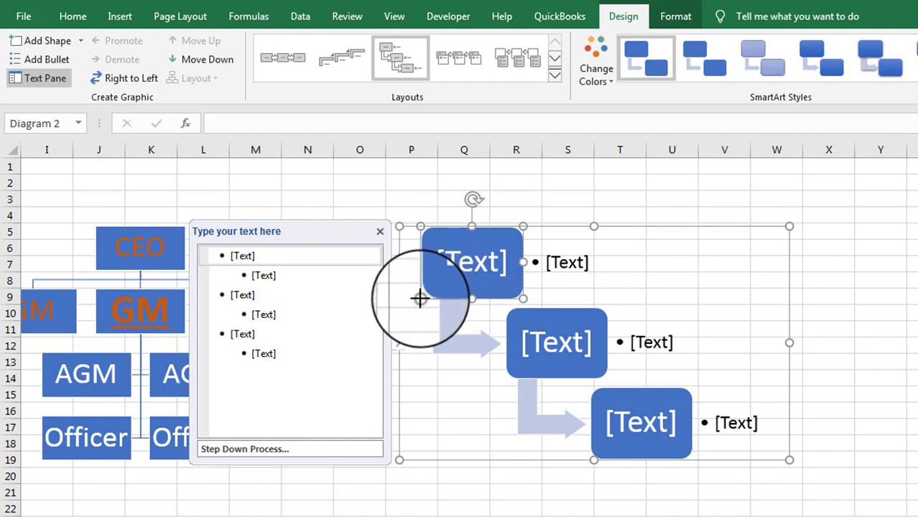
click(81, 43)
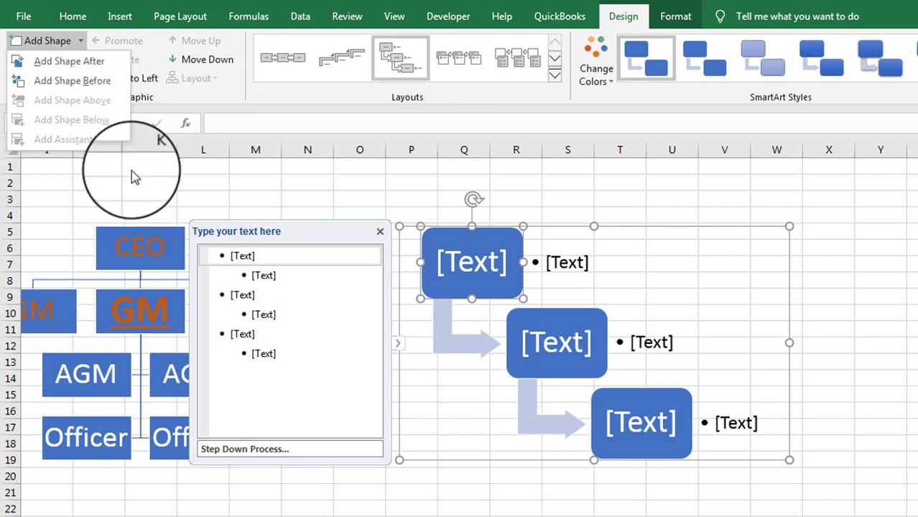
key(Escape)
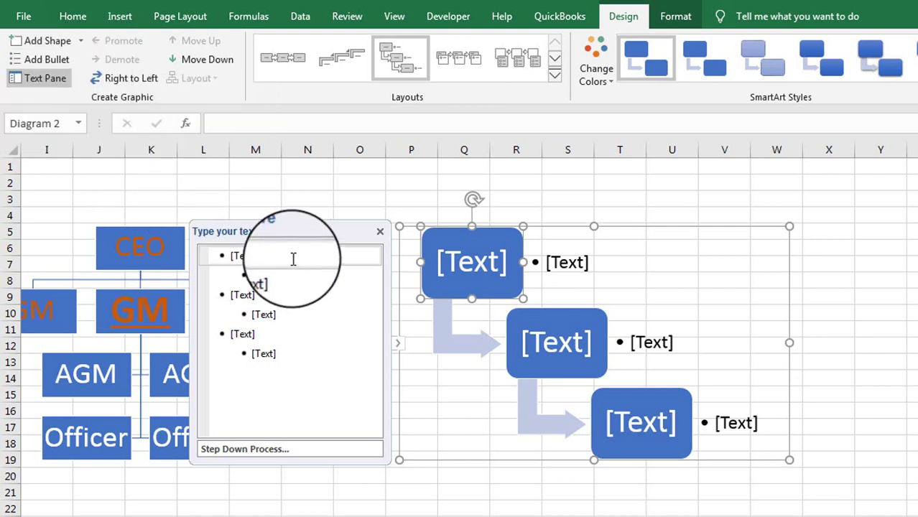
- Enter step labels Plant1, Plant2, Plant3 with notes Plant1 and PLant2
click(293, 259)
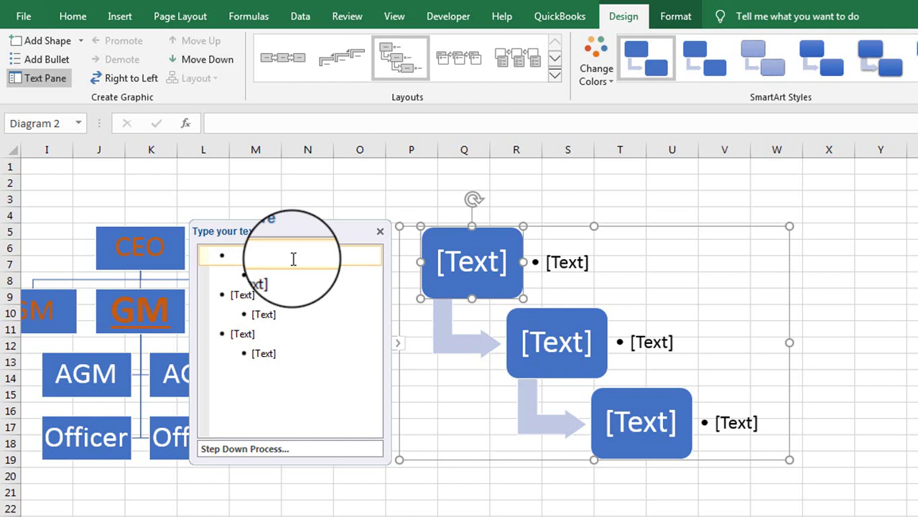
text(P)
text(lant)
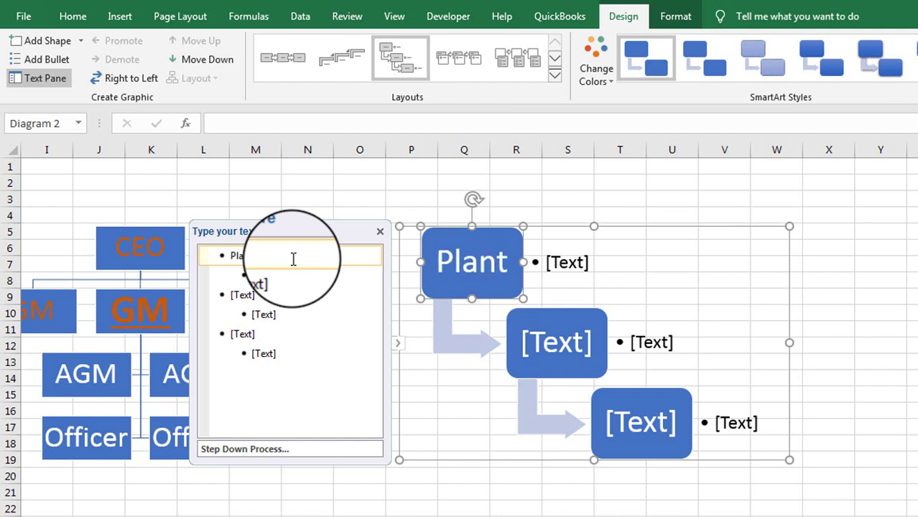
text(1)
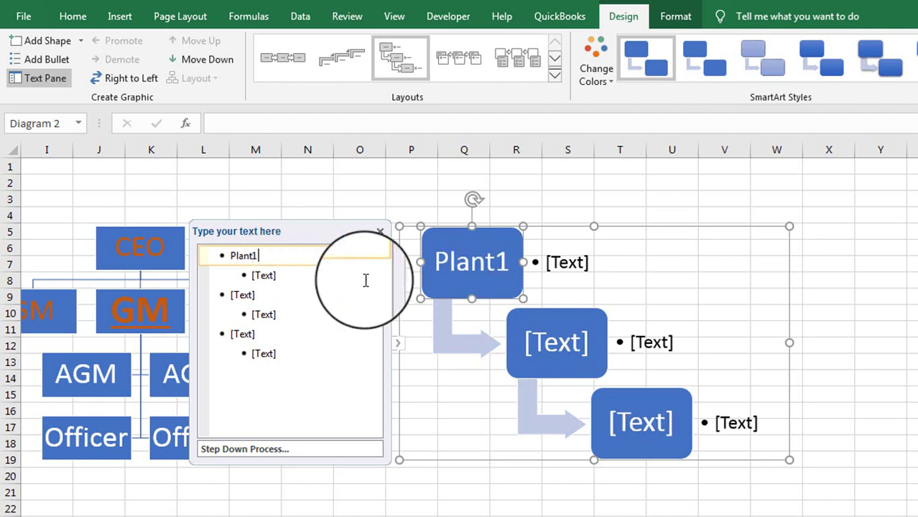
click(291, 276)
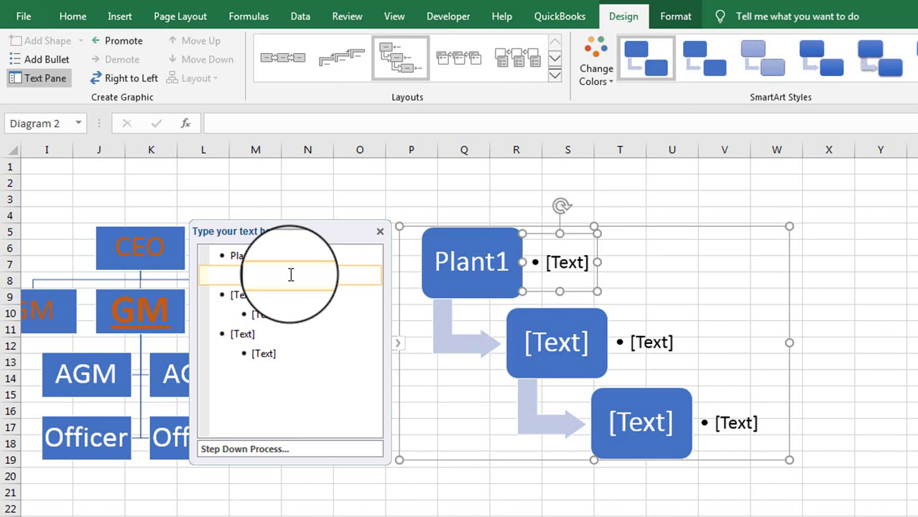
text(Plant)
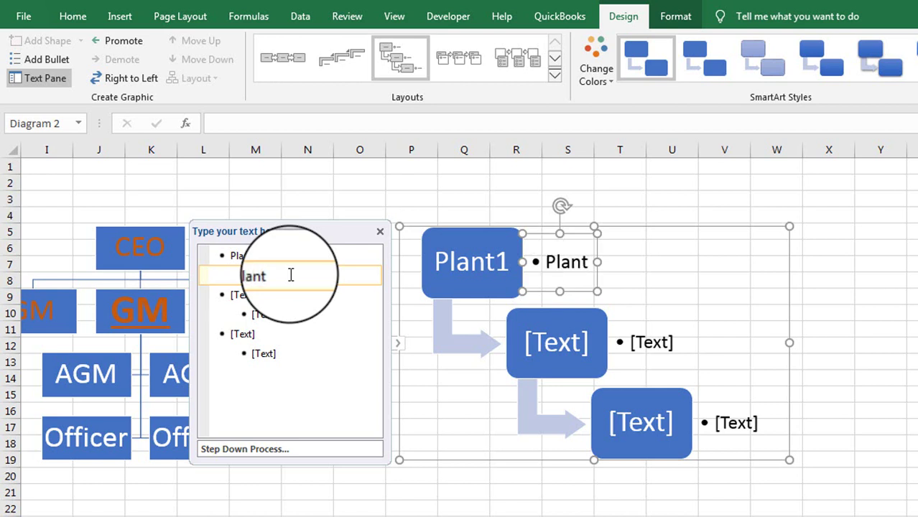
text(1)
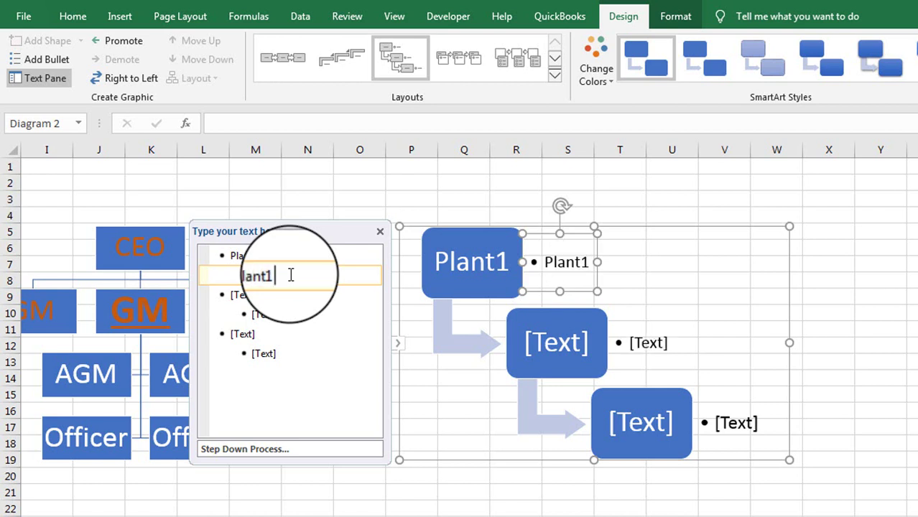
click(268, 296)
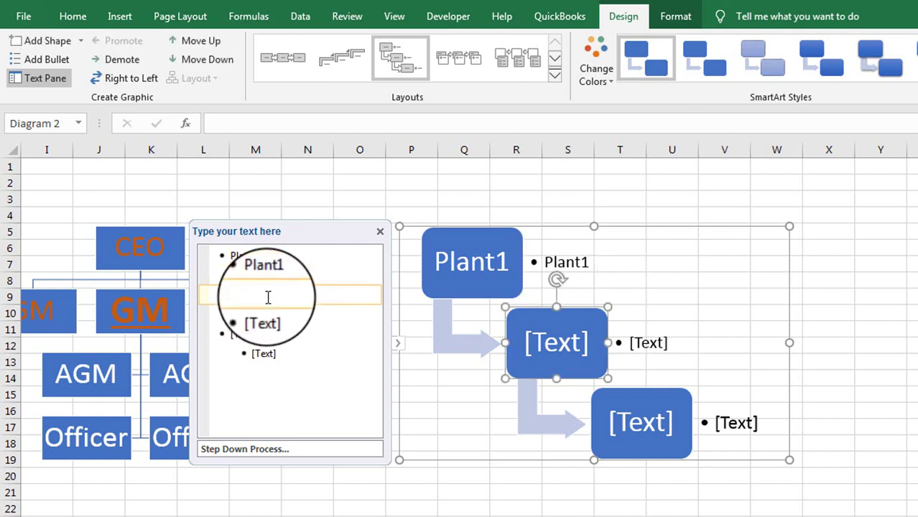
text(Pl)
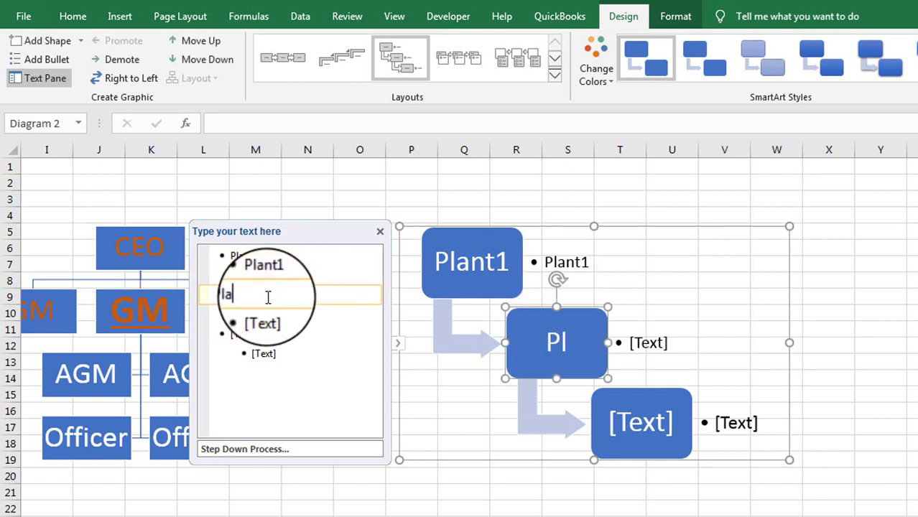
text(ant)
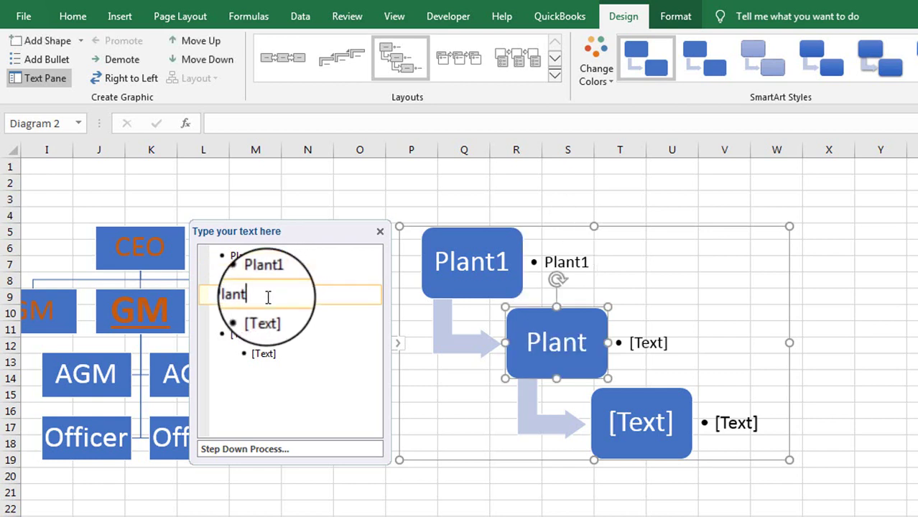
text(2)
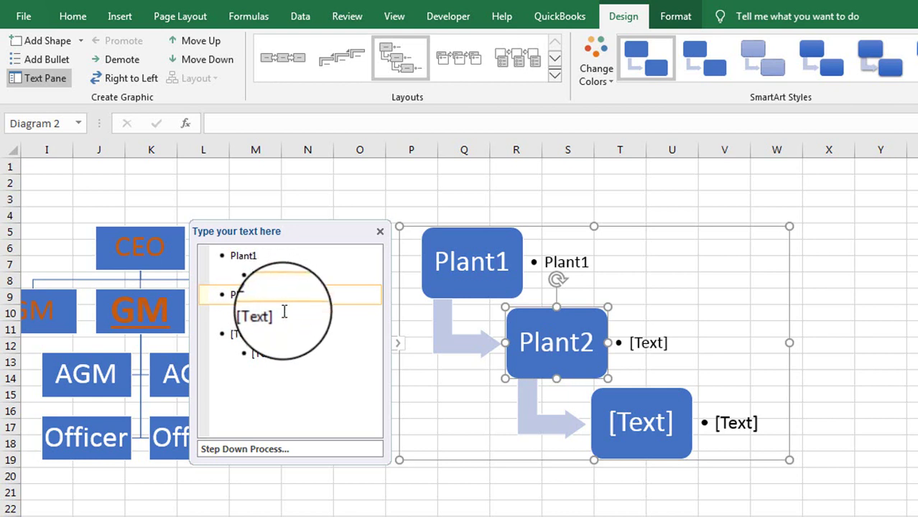
click(284, 311)
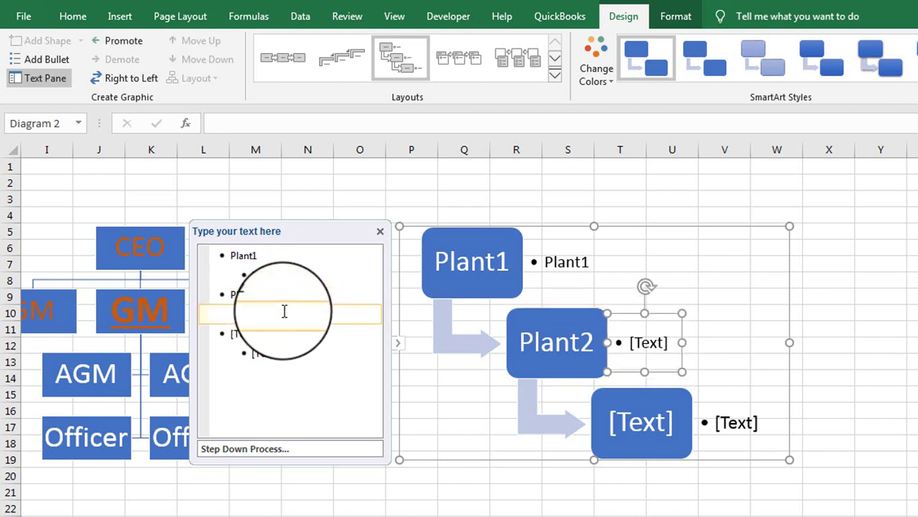
text(PLant)
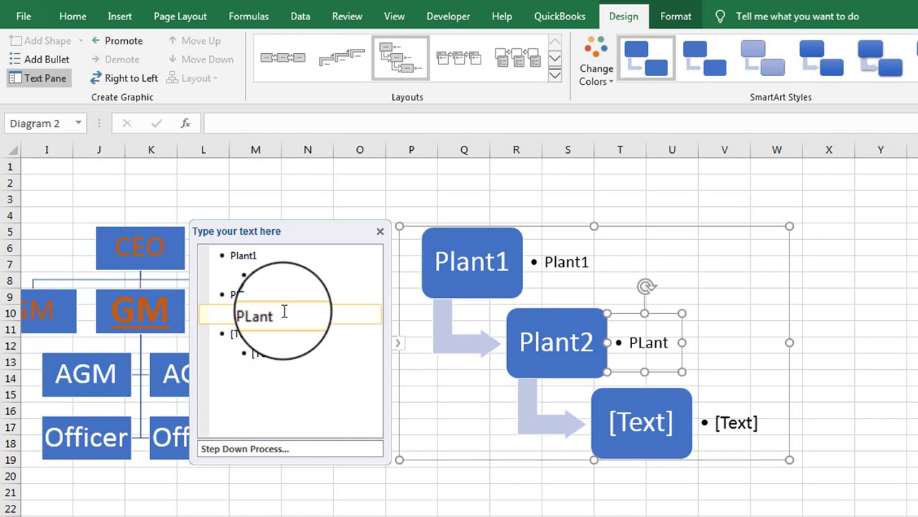
text(2)
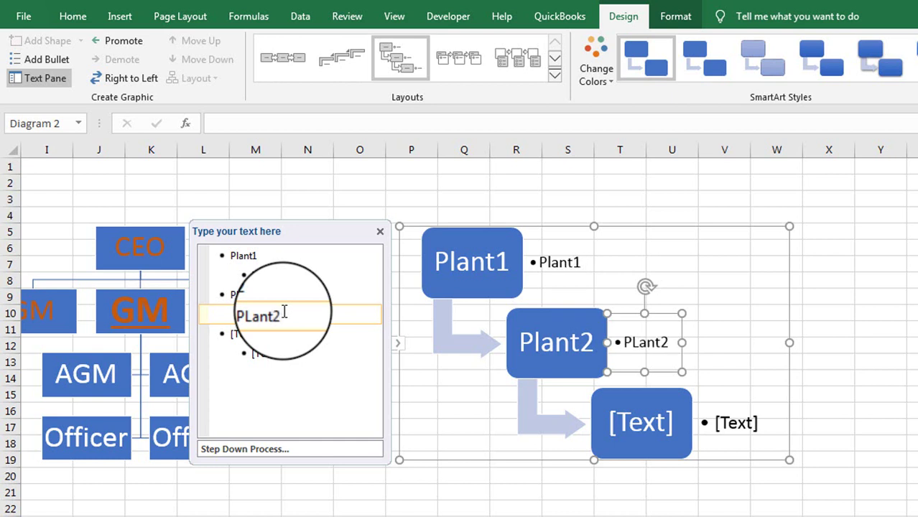
click(266, 334)
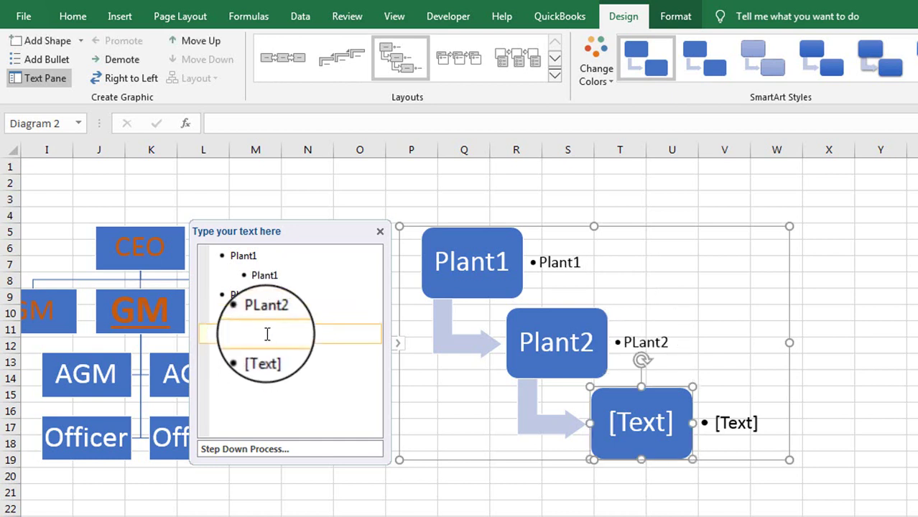
text(Plan)
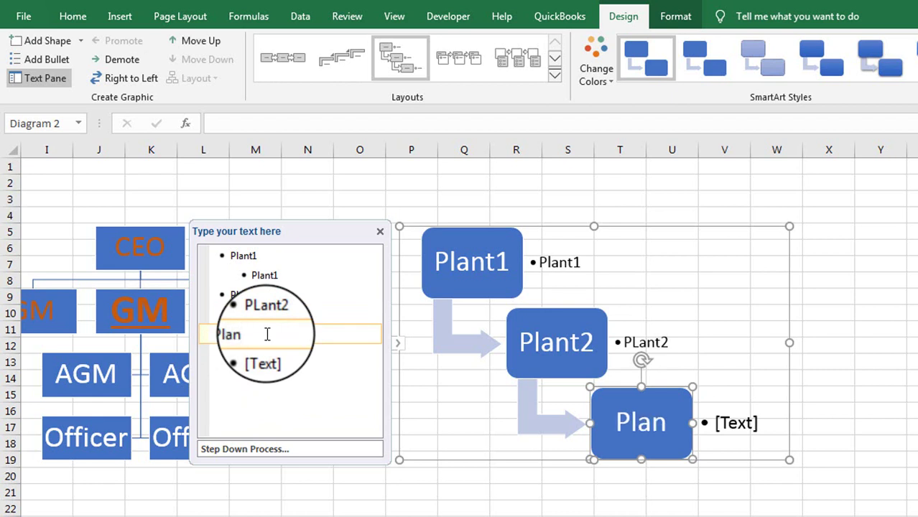
text(t)
text(3)
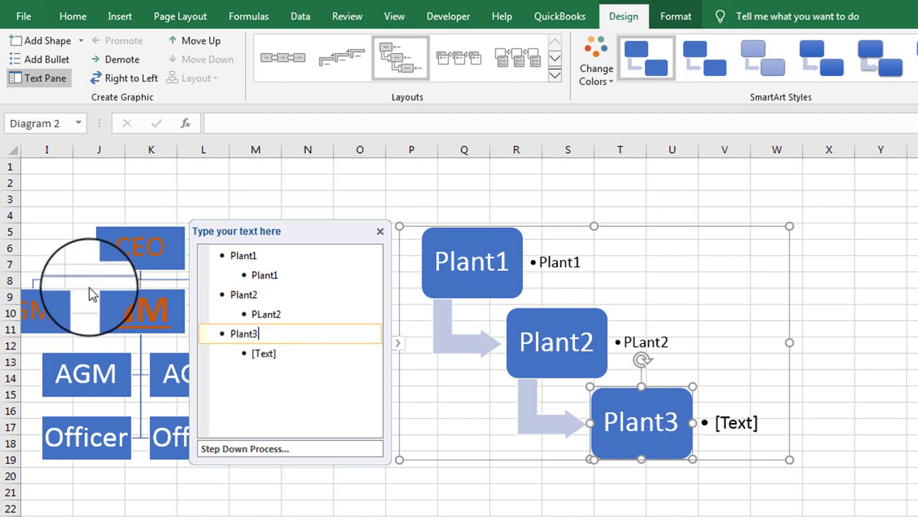
click(283, 355)
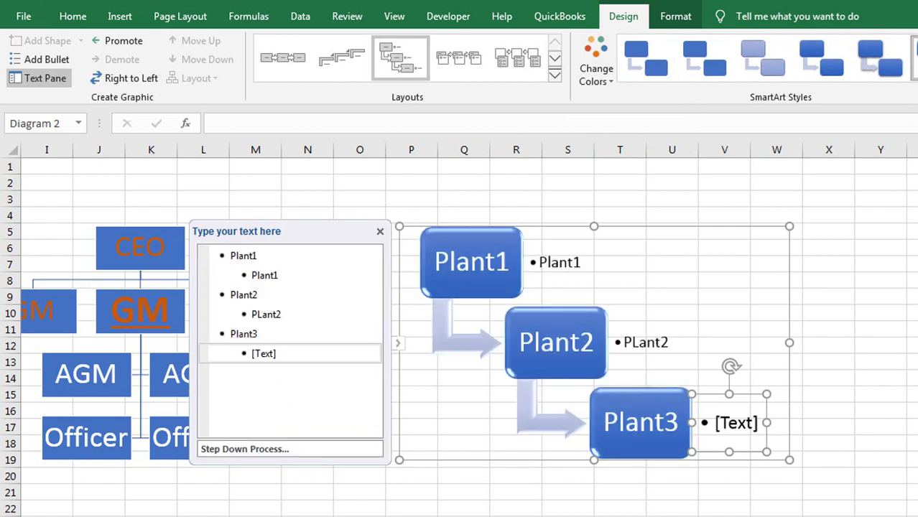
- Apply a 3-D SmartArt style, add the note plant3 under Plant3, and deselect the diagram
click(912, 75)
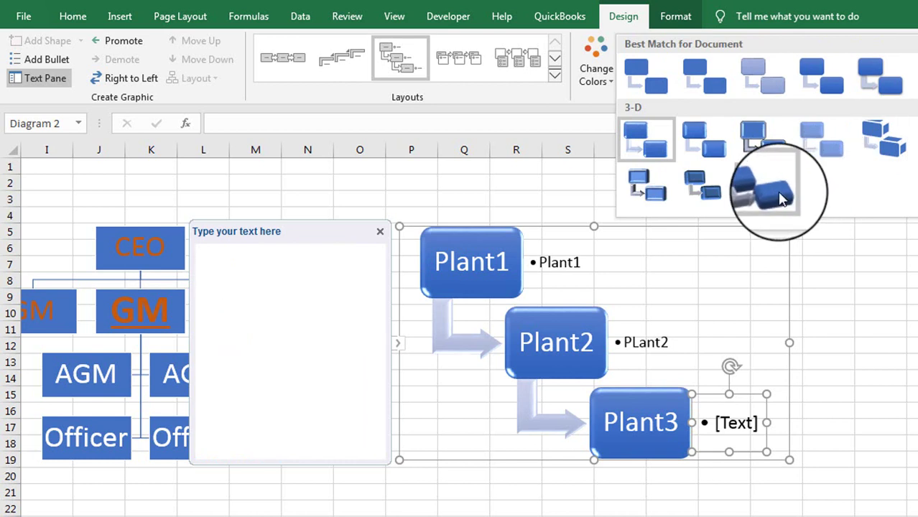
click(779, 189)
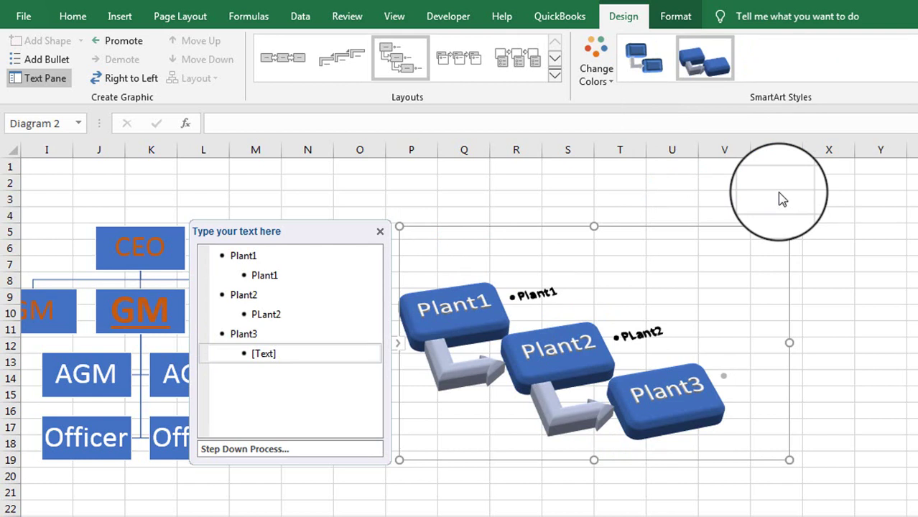
text(p)
text(lant)
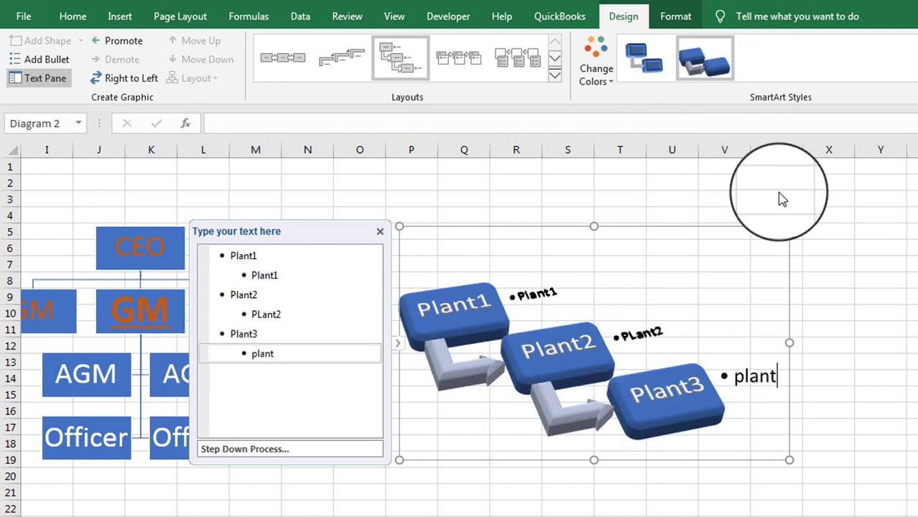
text(3)
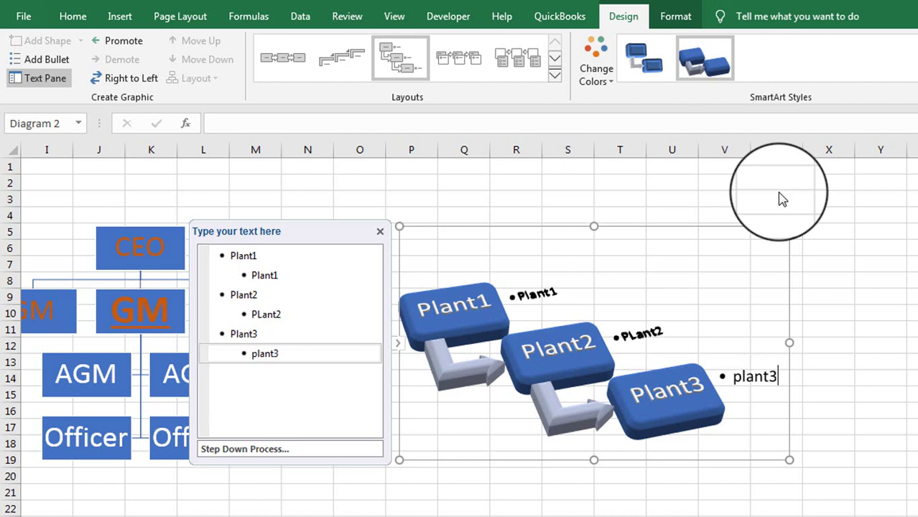
click(780, 195)
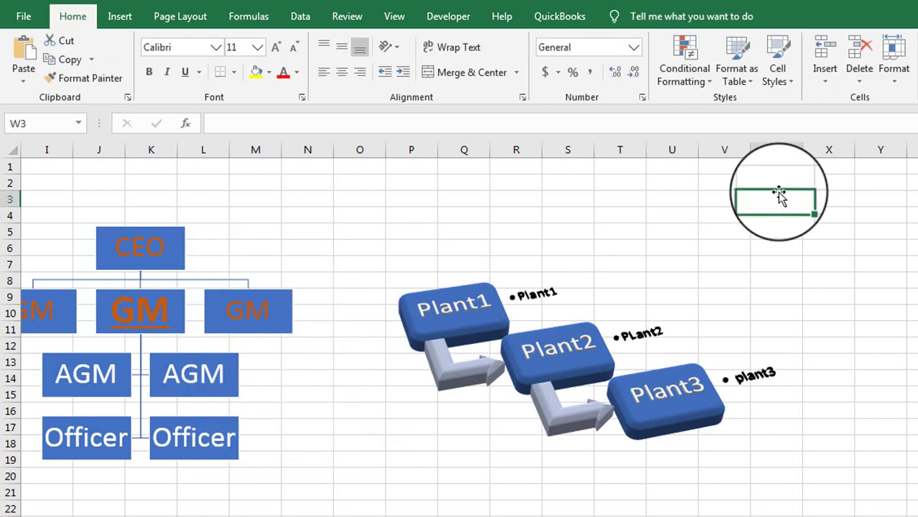